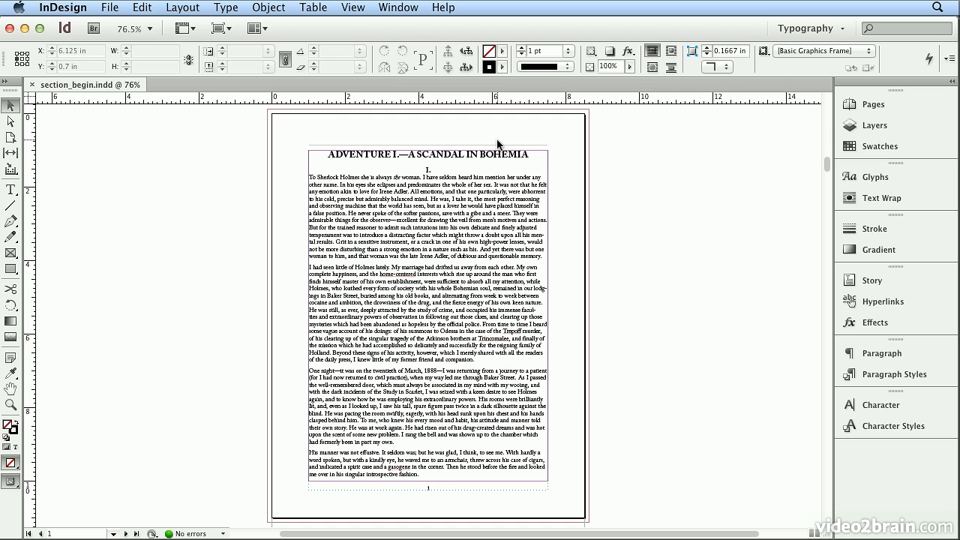
Open the A-Master page for editing
{"action": "left_click", "coordinate": [895, 110]}
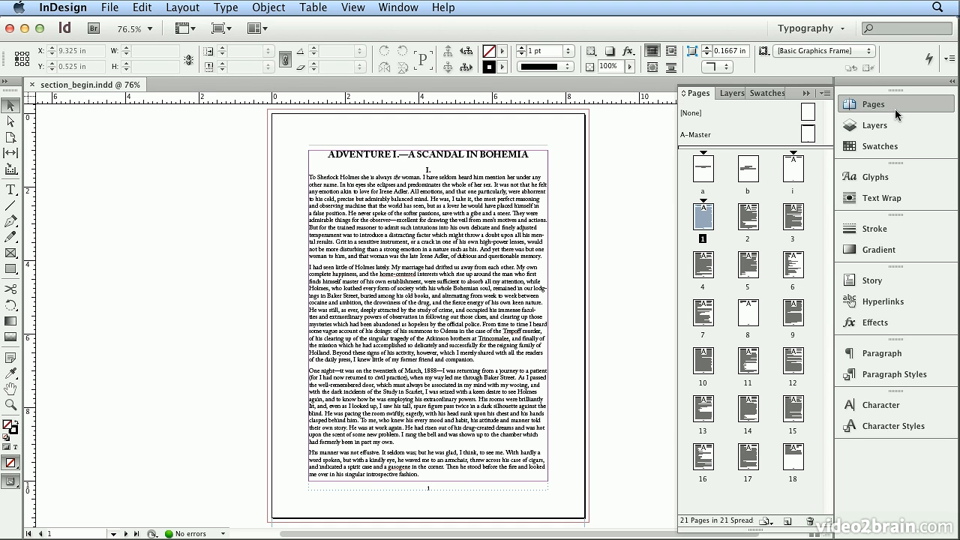
{"action": "left_click", "coordinate": [828, 94]}
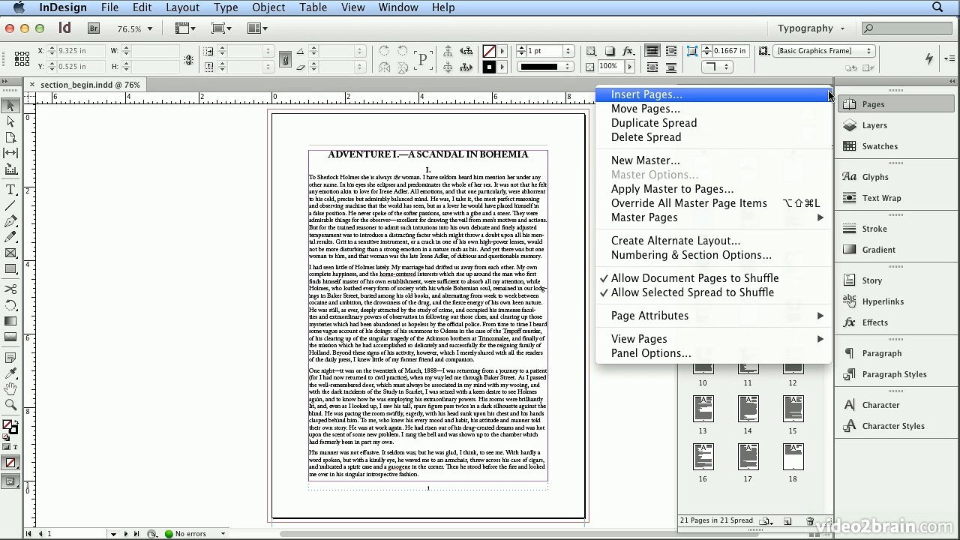
{"action": "mouse_move", "coordinate": [754, 341]}
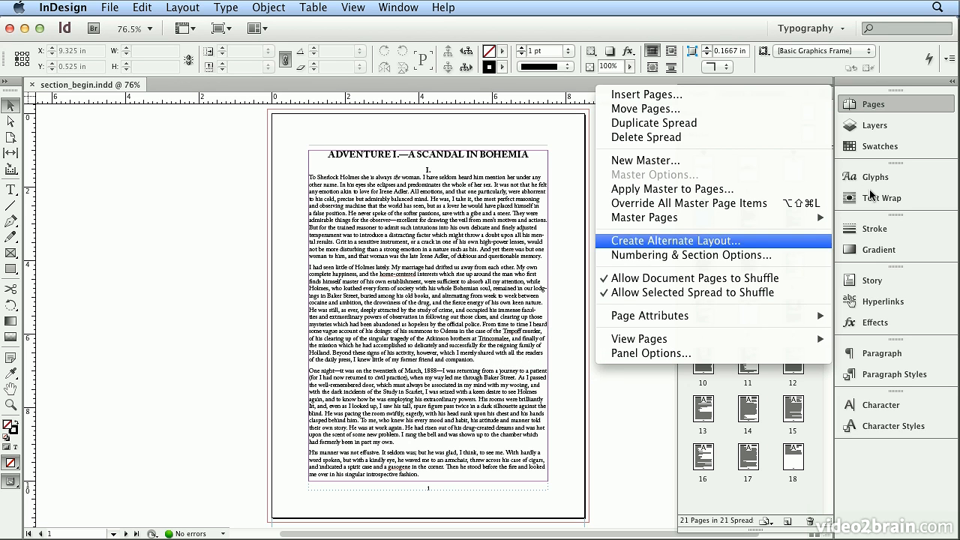
{"action": "left_click", "coordinate": [881, 110]}
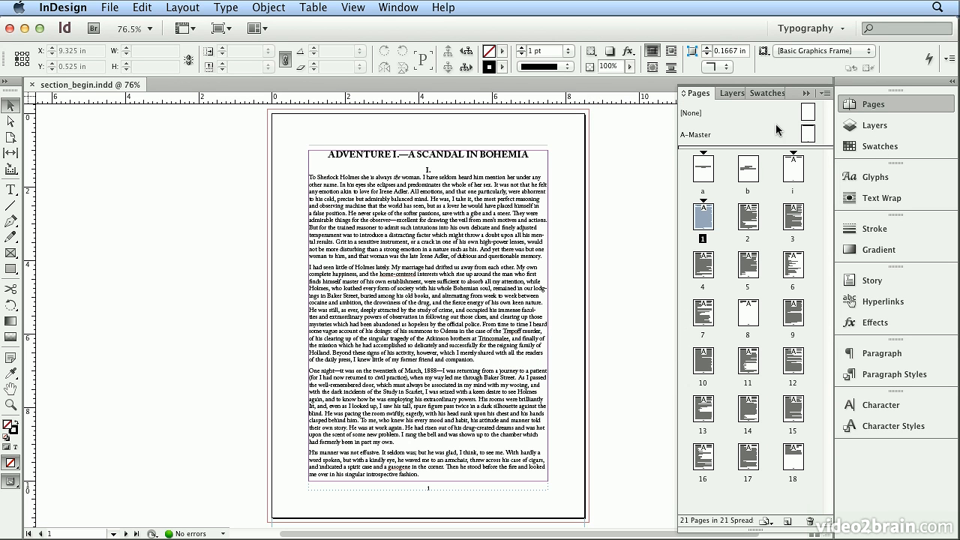
{"action": "double_click", "coordinate": [703, 135]}
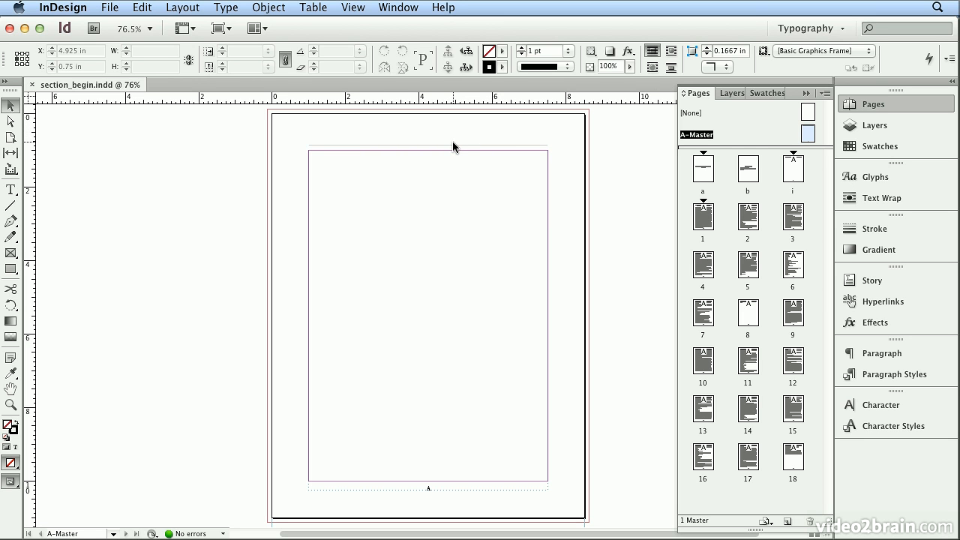
Draw a text frame about 6.5 in wide and 0.425 in high above the master page's header line
{"action": "left_click", "coordinate": [11, 190]}
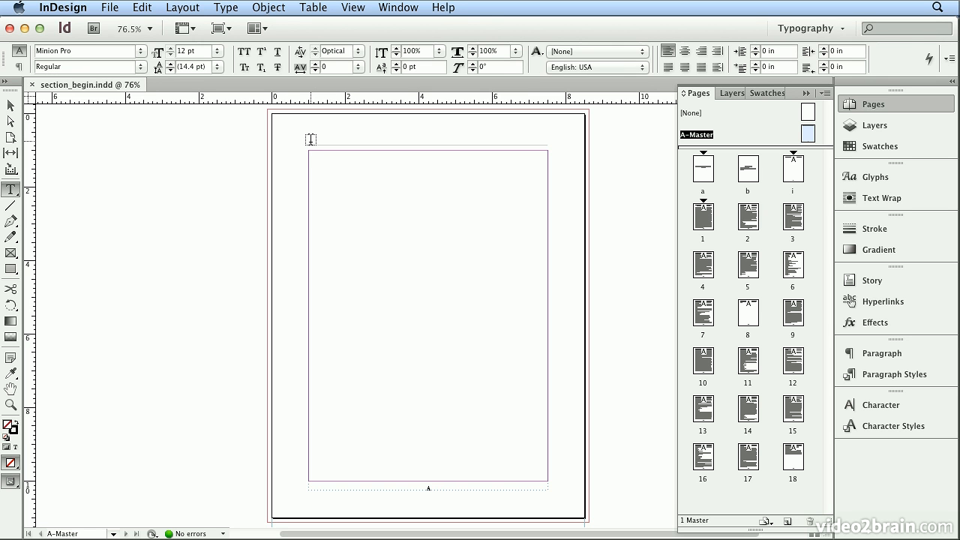
{"action": "left_click_drag", "start_coordinate": [309, 139], "coordinate": [549, 128]}
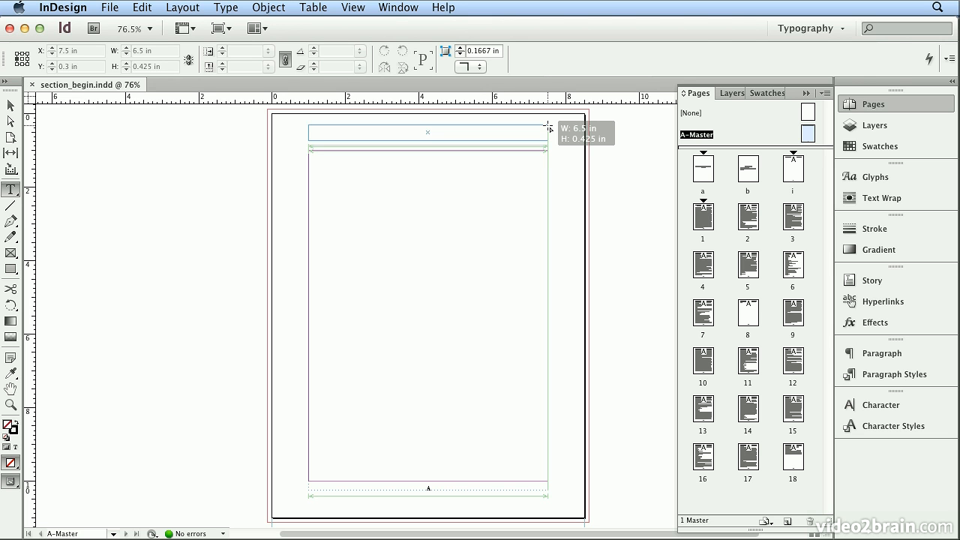
{"action": "left_click_drag", "start_coordinate": [548, 128], "coordinate": [548, 128]}
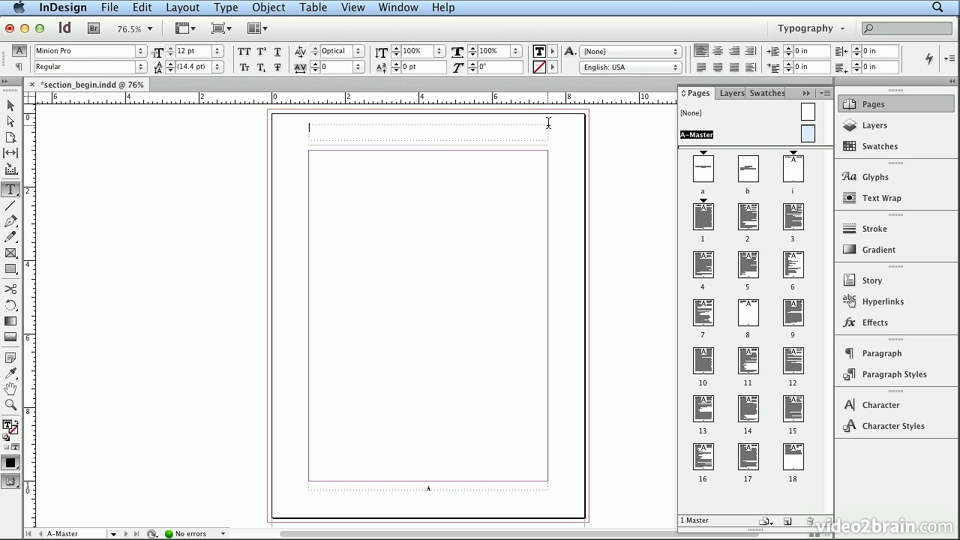
Insert a Section Marker special character in the header frame and centre-align it
{"action": "left_click", "coordinate": [226, 8]}
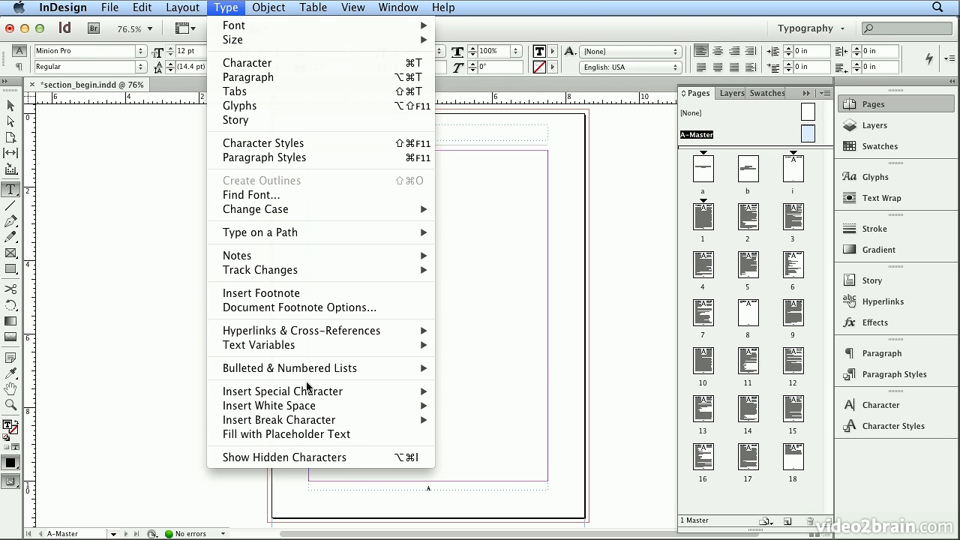
{"action": "mouse_move", "coordinate": [307, 391]}
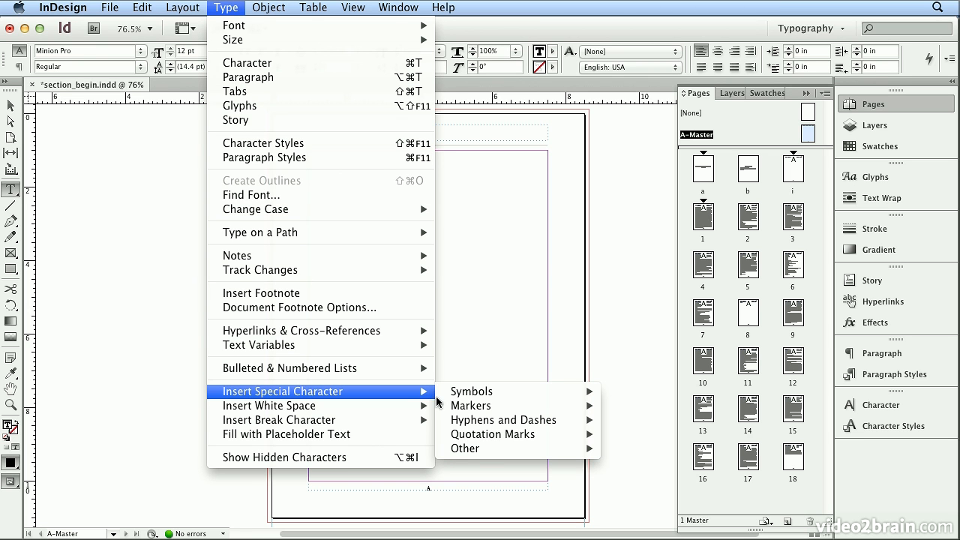
{"action": "mouse_move", "coordinate": [443, 405]}
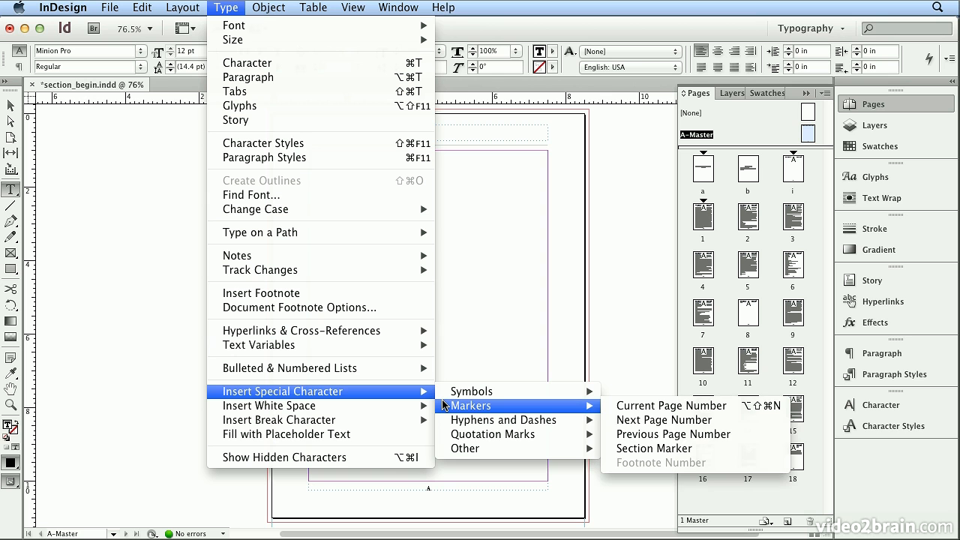
{"action": "left_click", "coordinate": [682, 449]}
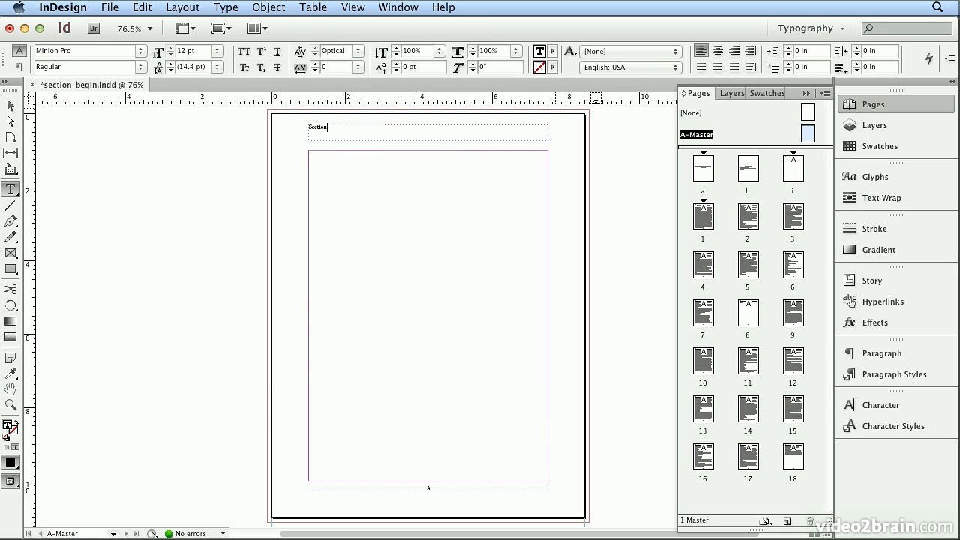
{"action": "left_click", "coordinate": [718, 51]}
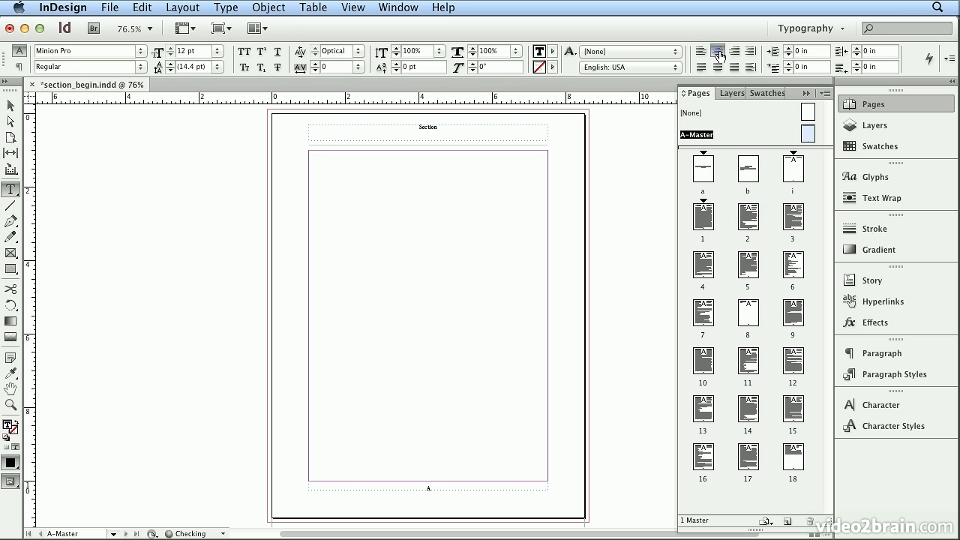
Select all the header text and check which fonts the document uses with Find Font
{"action": "left_click", "coordinate": [513, 126]}
{"action": "key", "text": "super+a"}
{"action": "left_click", "coordinate": [225, 7]}
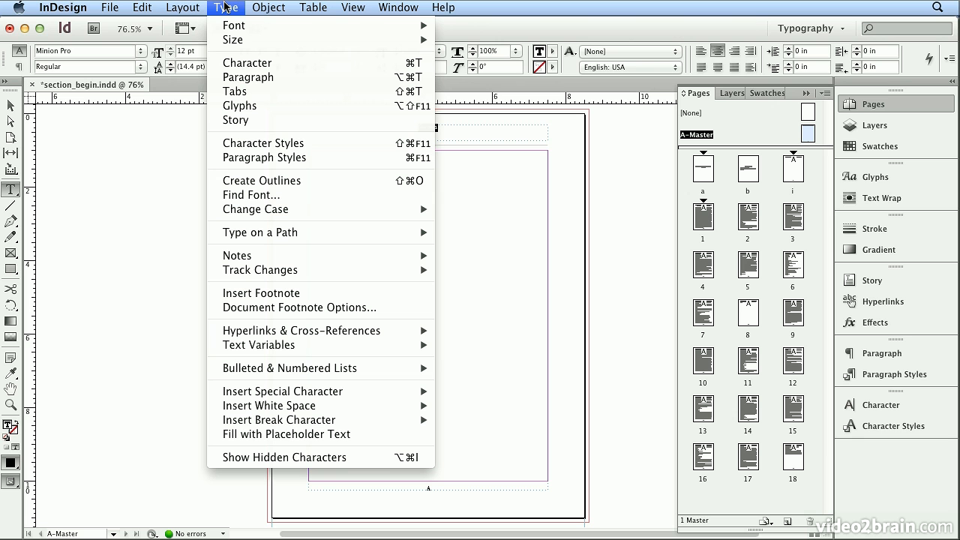
{"action": "left_click", "coordinate": [250, 195]}
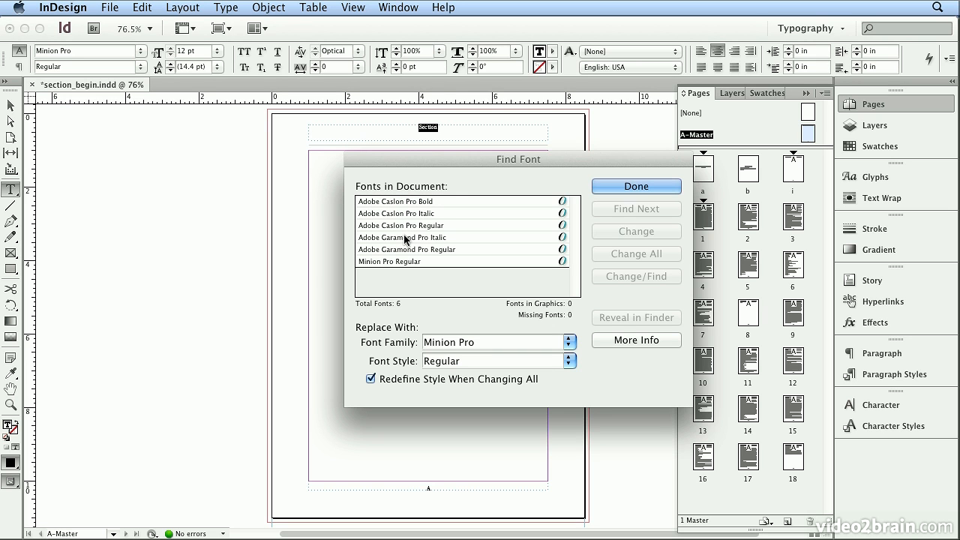
{"action": "left_click", "coordinate": [636, 186]}
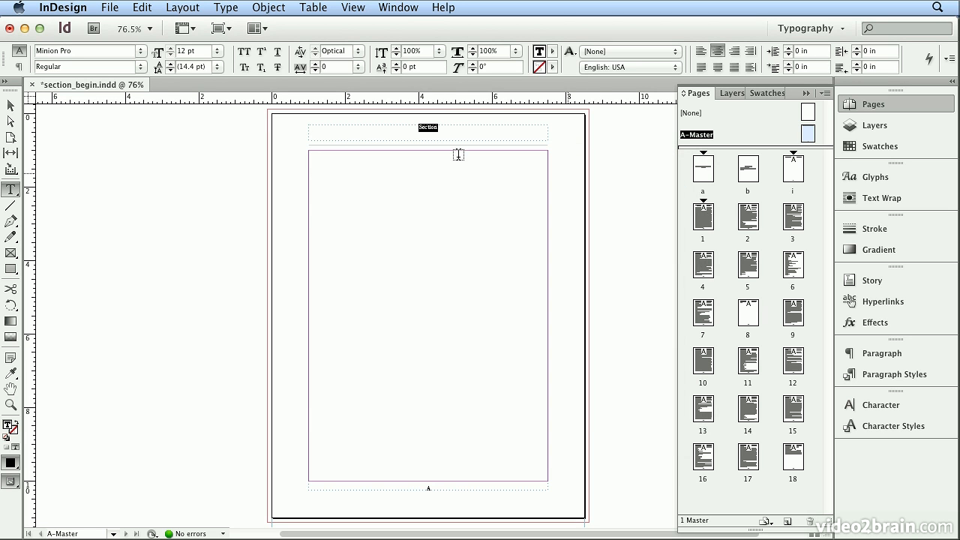
{"action": "left_click", "coordinate": [82, 52]}
{"action": "type", "text": "Gabriola"}
{"action": "left_click", "coordinate": [139, 54]}
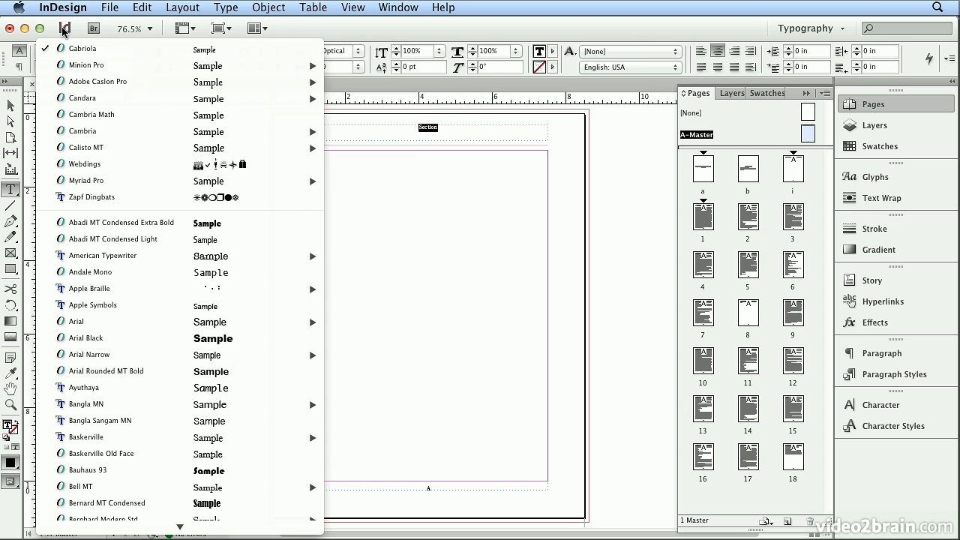
{"action": "left_click", "coordinate": [33, 47]}
Set the font of the selected section marker text to Adobe Garamond Pro
{"action": "left_click_drag", "start_coordinate": [63, 54], "coordinate": [2, 52]}
{"action": "type", "text": "F"}
{"action": "key", "text": "BackSpace"}
{"action": "type", "text": "Garamond"}
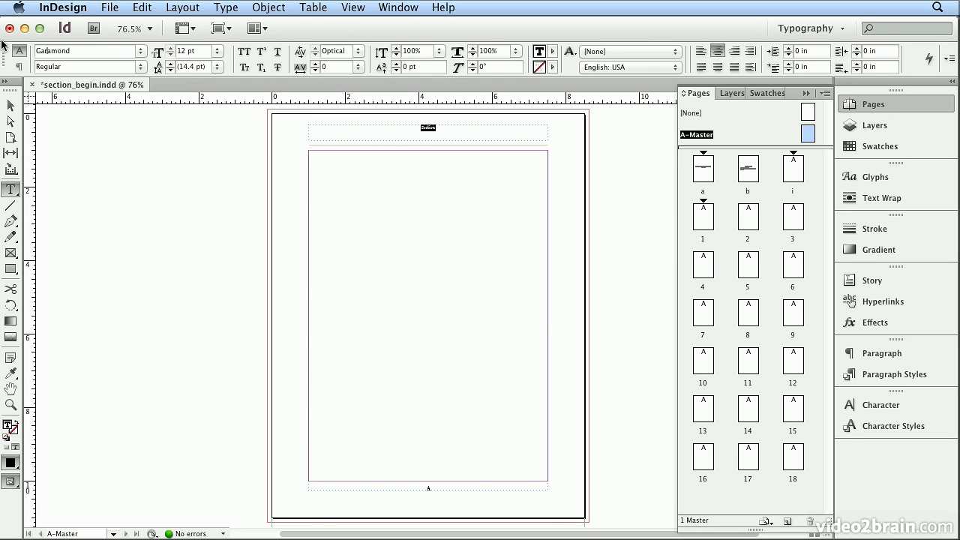
{"action": "key", "text": "Return"}
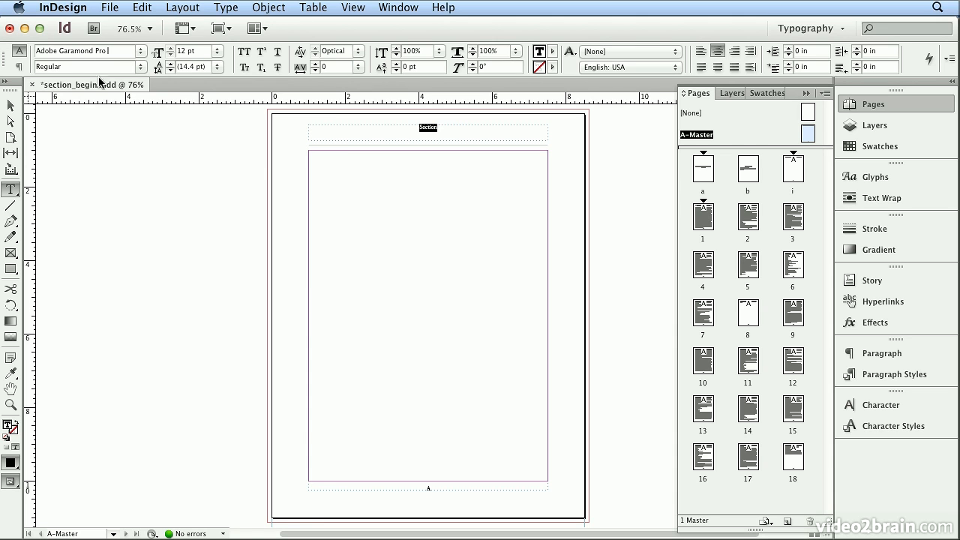
Set the section marker text's style to Italic and its size to 18 pt
{"action": "left_click", "coordinate": [140, 66]}
{"action": "left_click", "coordinate": [141, 81]}
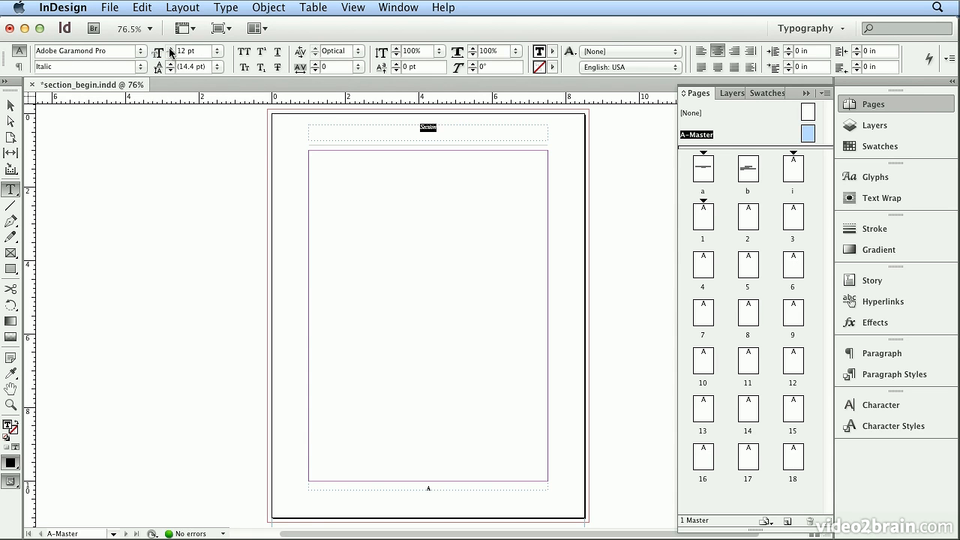
{"action": "left_click", "coordinate": [217, 54]}
{"action": "left_click", "coordinate": [221, 149]}
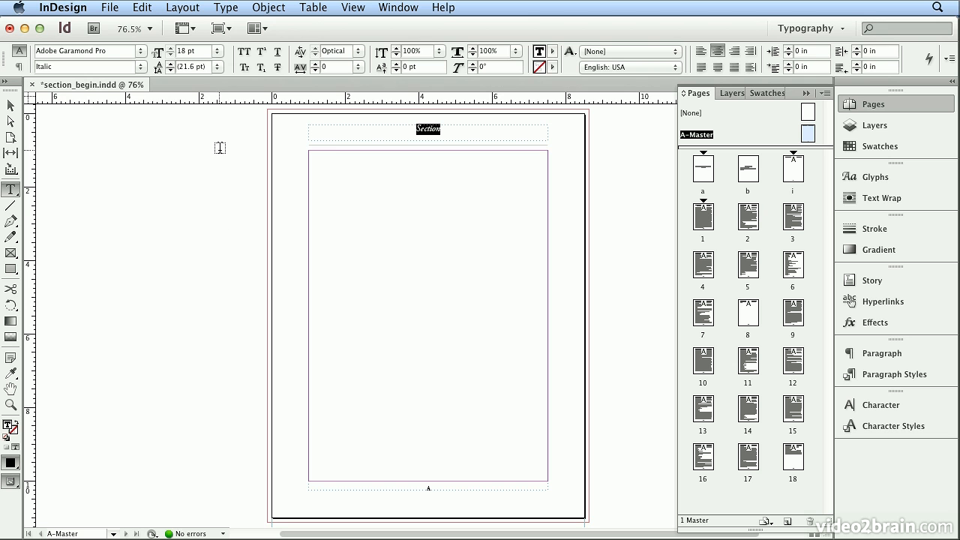
Set the section marker for the section starting on page 1 to "A Scandal in Bohemia" and check the header on pages 2 and 3
{"action": "double_click", "coordinate": [700, 216]}
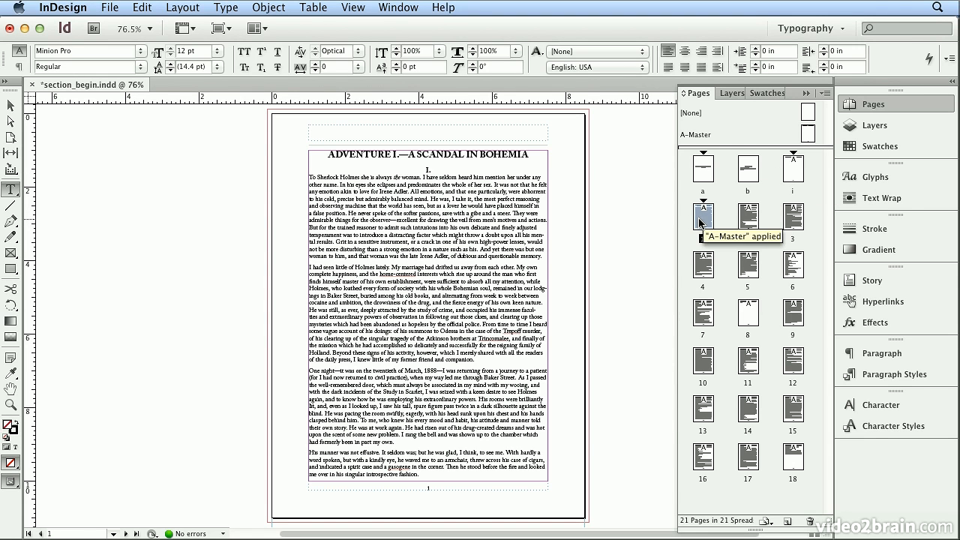
{"action": "left_click", "coordinate": [187, 9]}
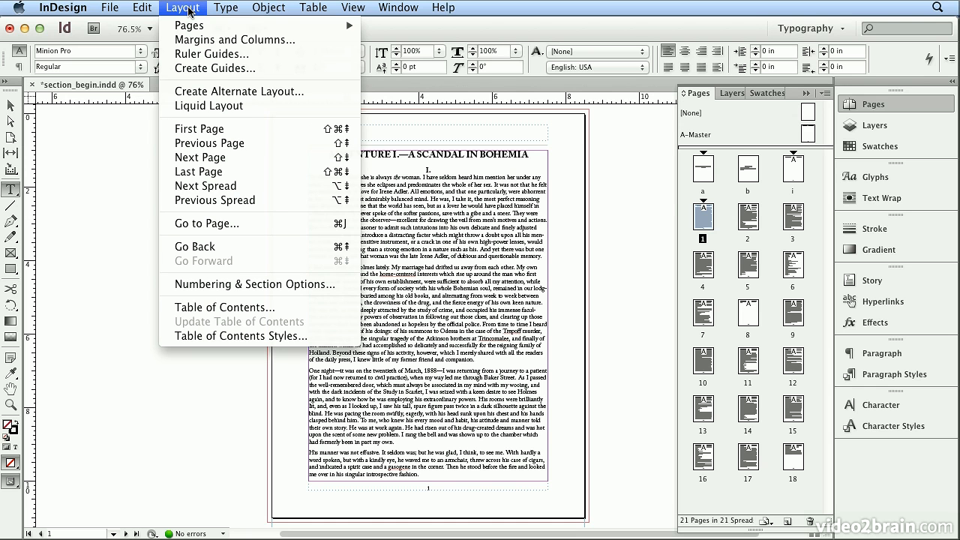
{"action": "left_click", "coordinate": [252, 288]}
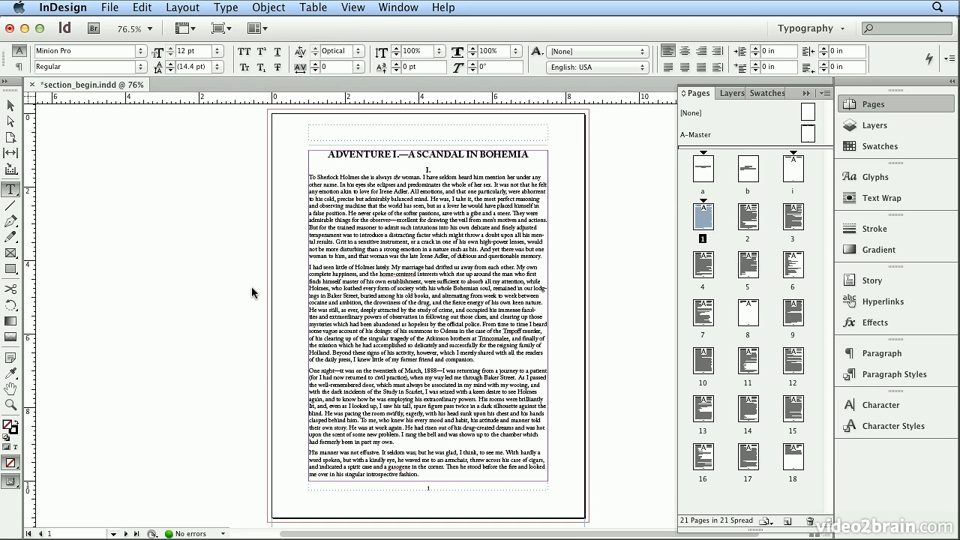
{"action": "left_click_drag", "start_coordinate": [395, 121], "coordinate": [632, 119]}
{"action": "left_click", "coordinate": [608, 254]}
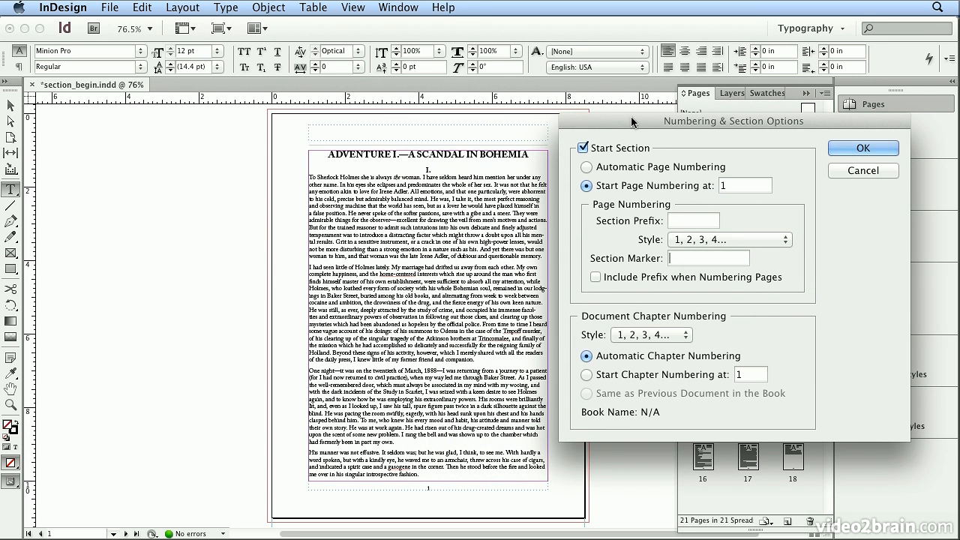
{"action": "type", "text": "A Scandal in Bo"}
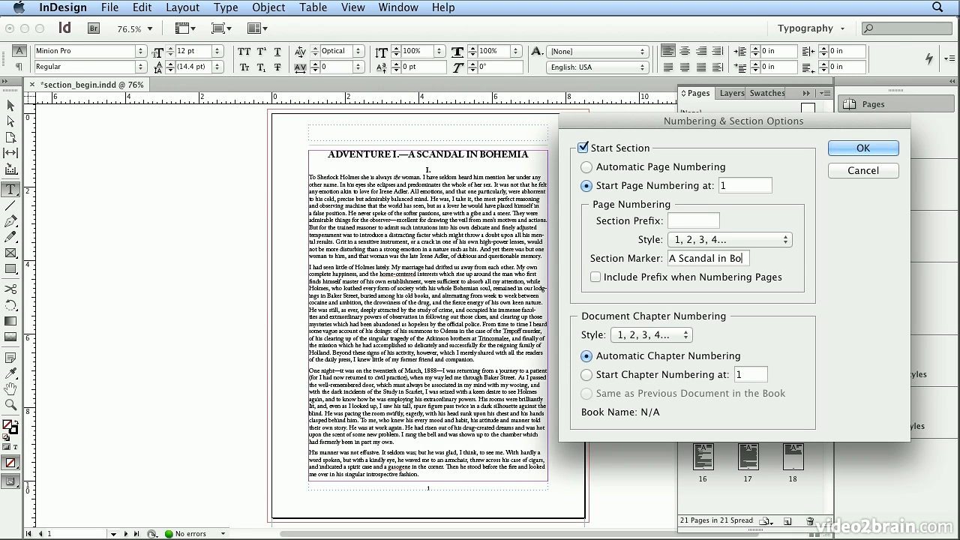
{"action": "type", "text": "hemia"}
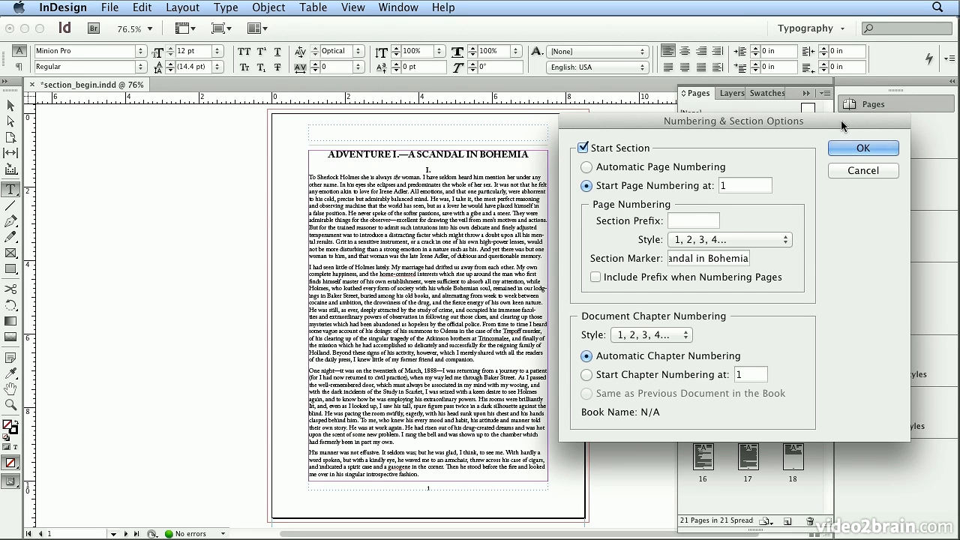
{"action": "left_click", "coordinate": [847, 148]}
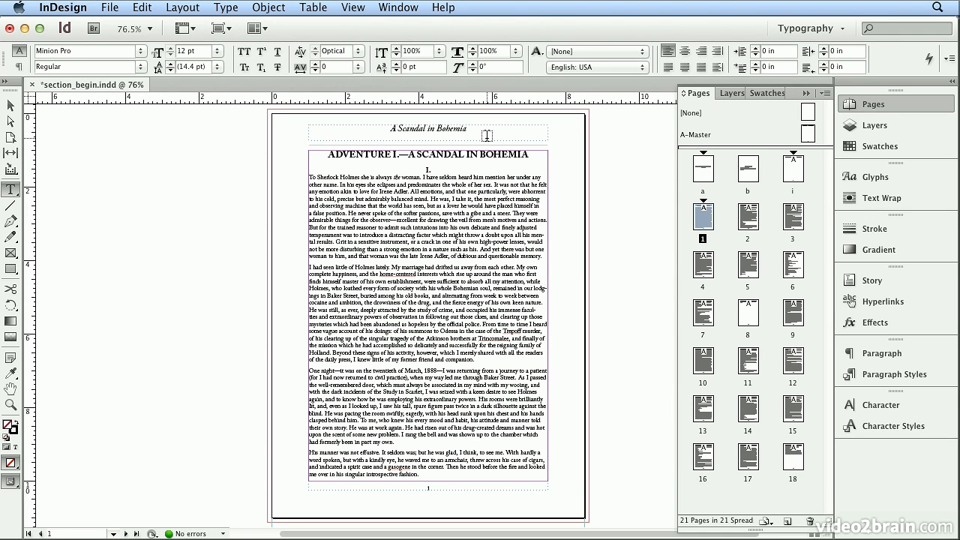
{"action": "double_click", "coordinate": [749, 224]}
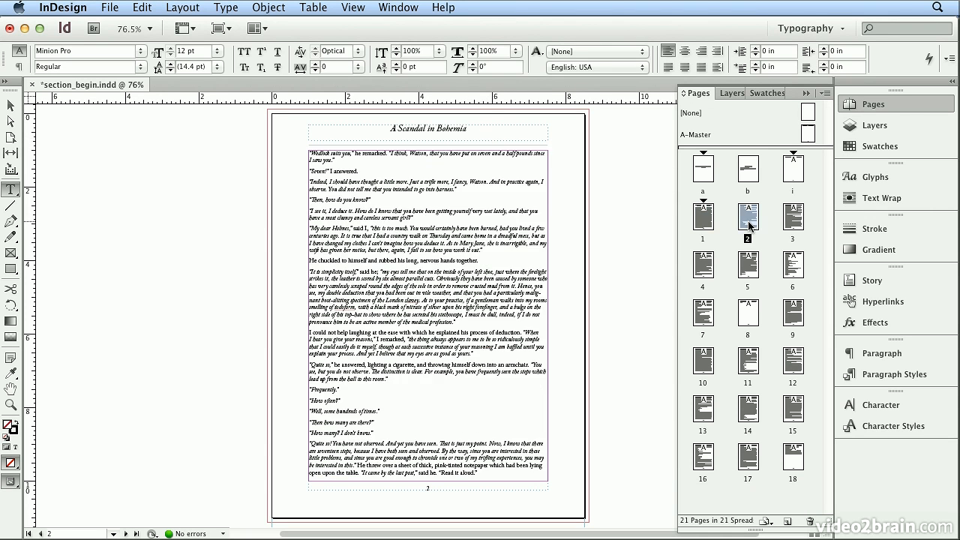
{"action": "double_click", "coordinate": [793, 223]}
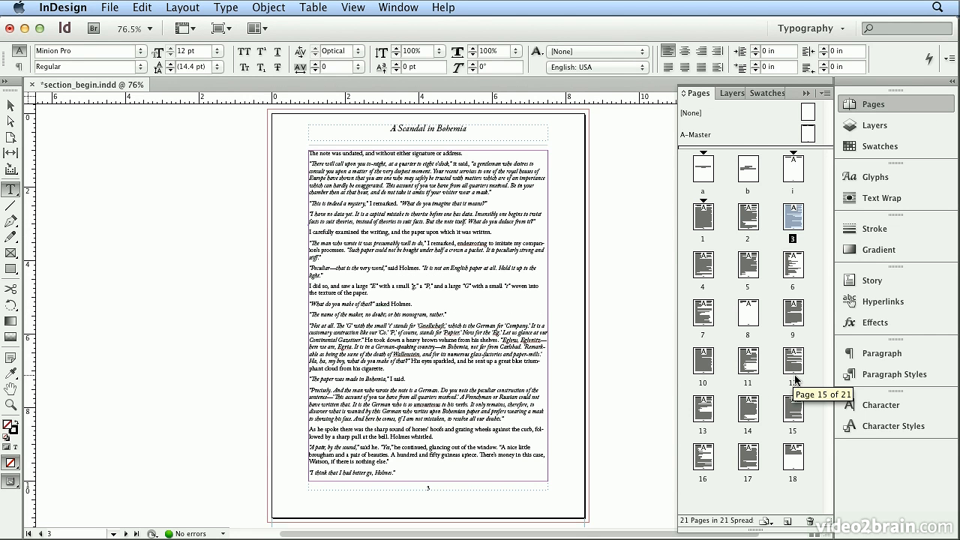
Set the section marker for the Contents section starting on page i to "Table of Contents"
{"action": "double_click", "coordinate": [795, 171]}
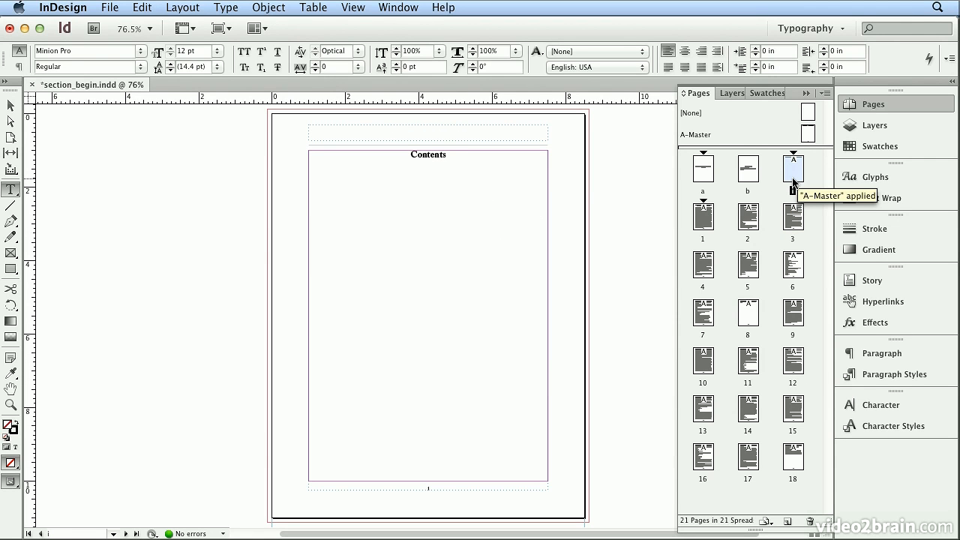
{"action": "left_click", "coordinate": [180, 8]}
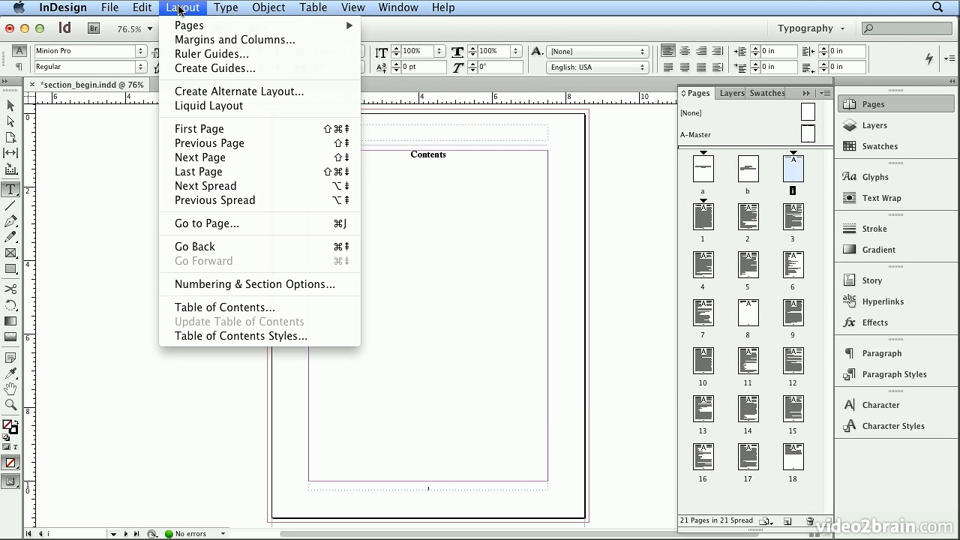
{"action": "left_click", "coordinate": [275, 284]}
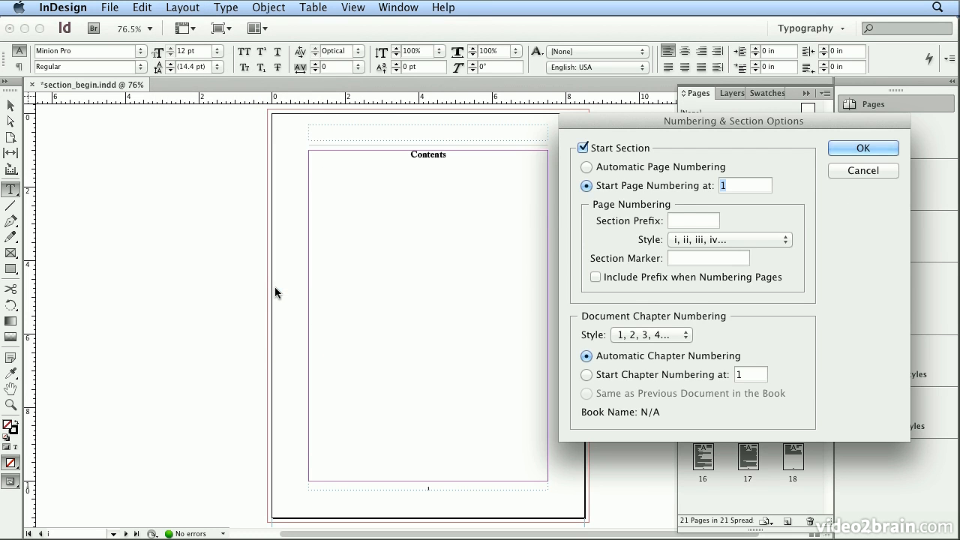
{"action": "left_click", "coordinate": [692, 261]}
{"action": "type", "text": "Table of Contents"}
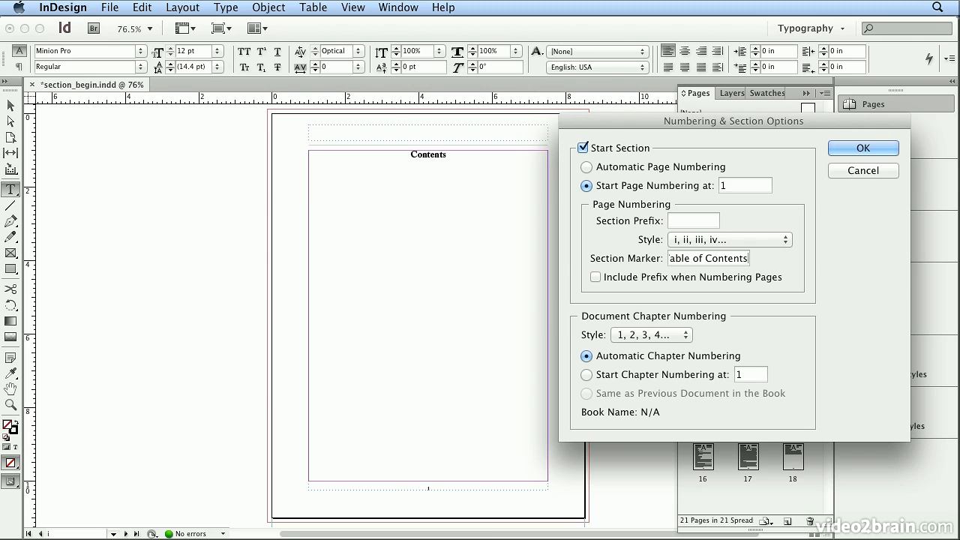
{"action": "left_click", "coordinate": [850, 149]}
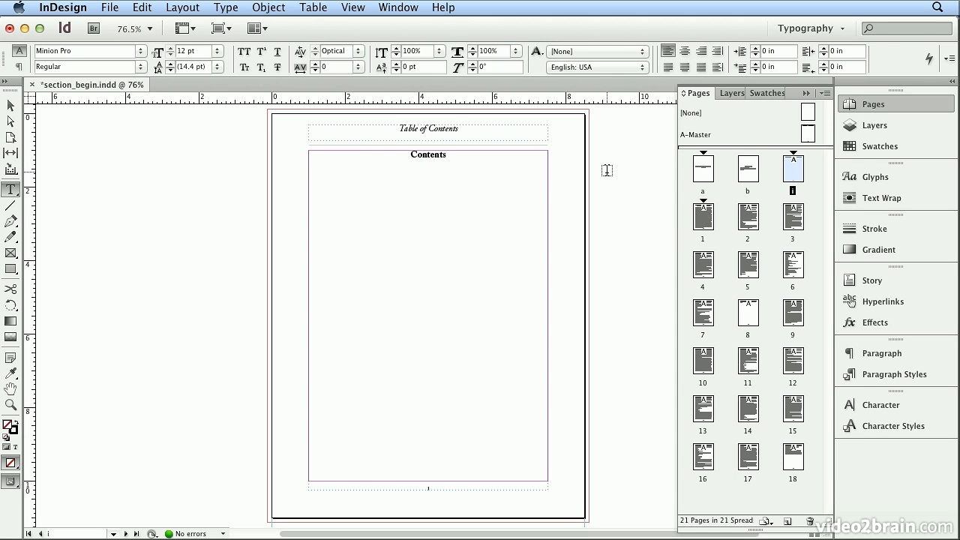
Compare the running headers on page 1 and on Contents page i
{"action": "double_click", "coordinate": [697, 221]}
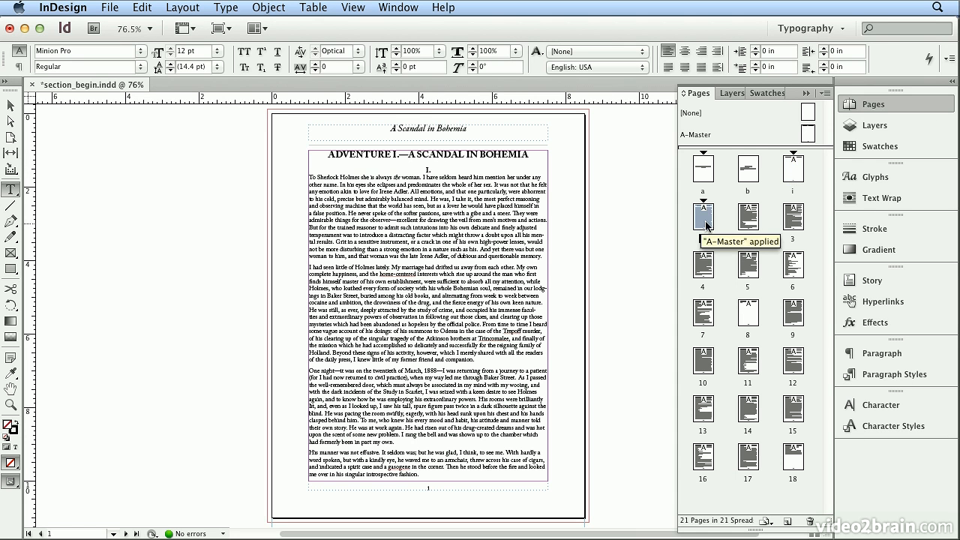
{"action": "double_click", "coordinate": [791, 174]}
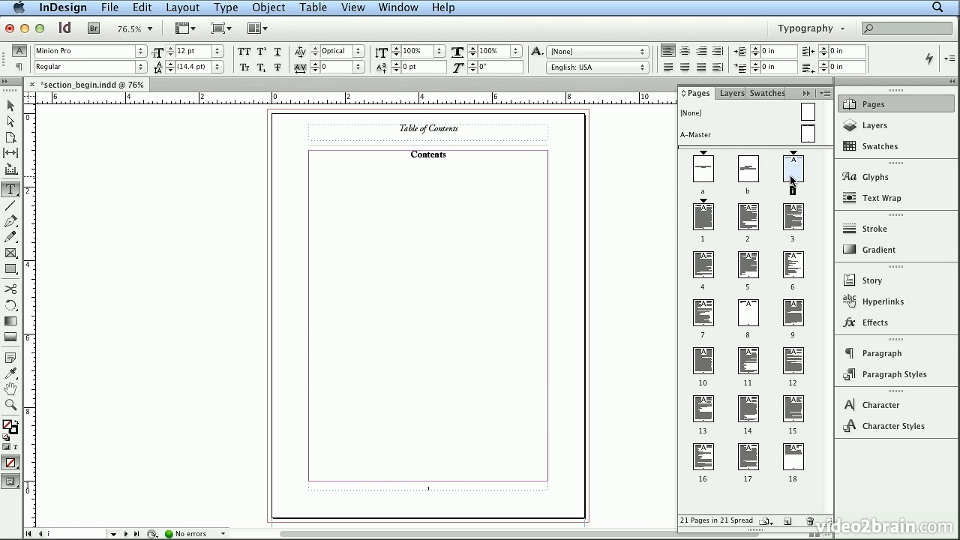
{"action": "double_click", "coordinate": [700, 224]}
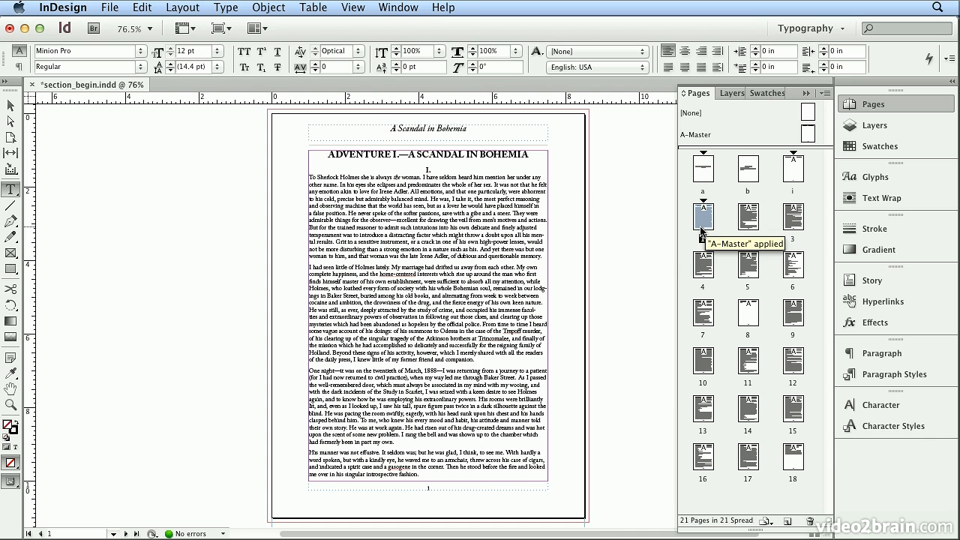
Add a new page after page 18 and make body the current paragraph style for new text
{"action": "double_click", "coordinate": [802, 468]}
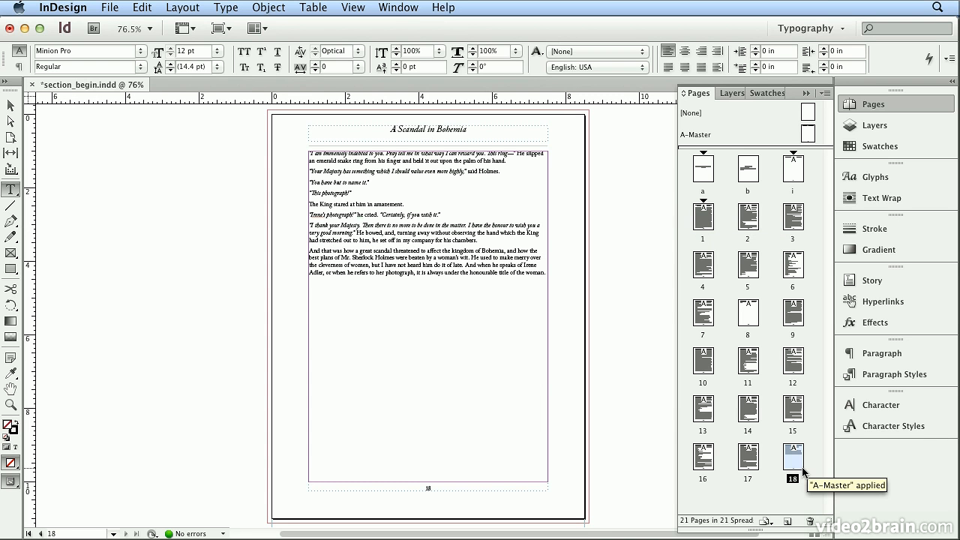
{"action": "left_click", "coordinate": [790, 521]}
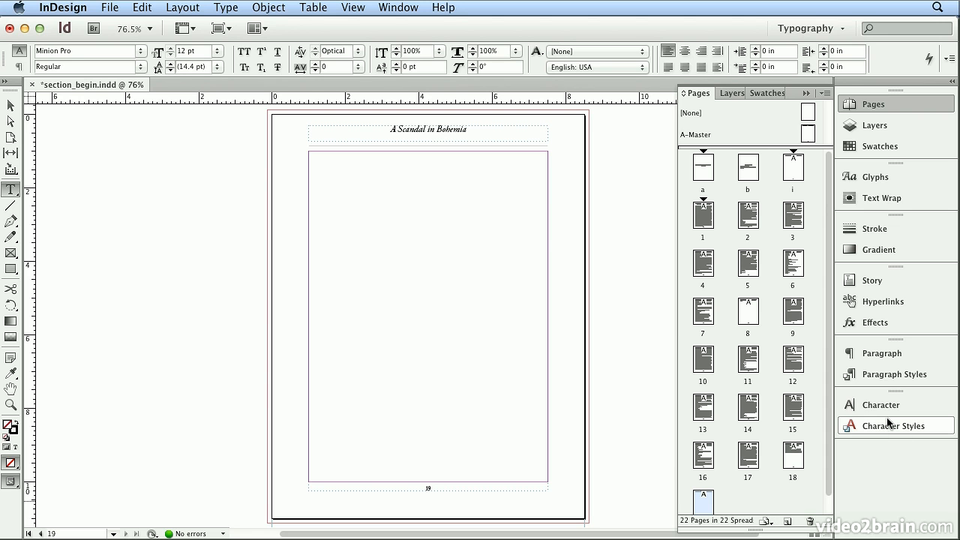
{"action": "left_click", "coordinate": [886, 380]}
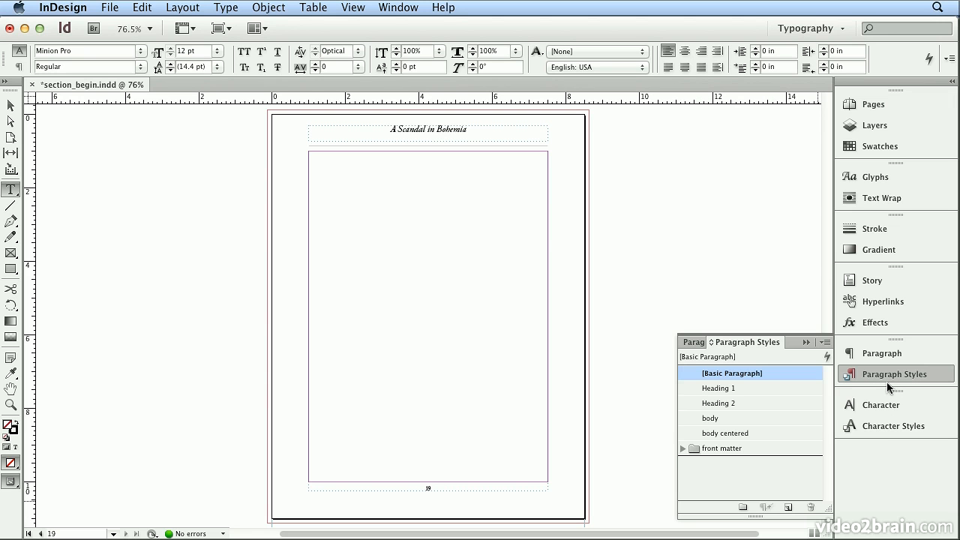
{"action": "left_click", "coordinate": [745, 419]}
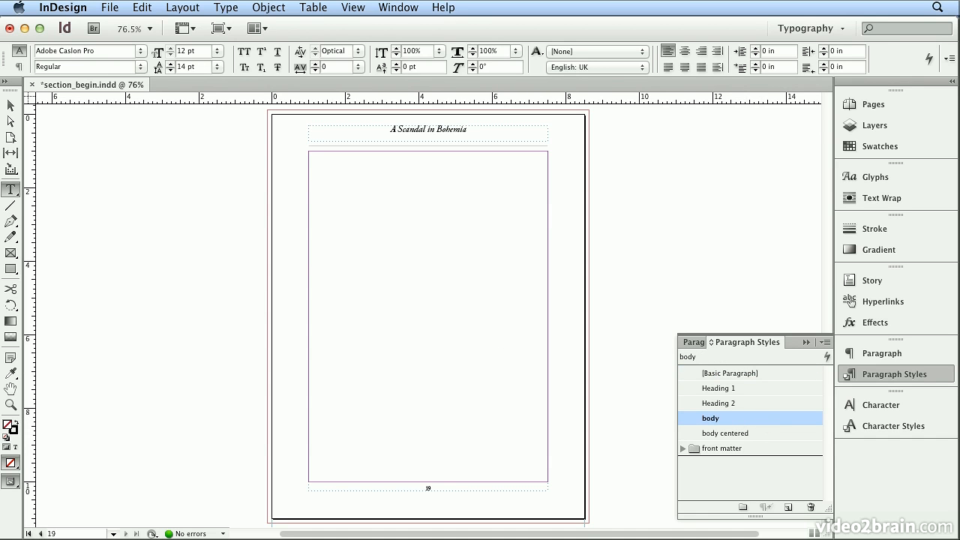
Place sherlock_holmes_ch_02.txt from the text_files folder at the margin corner of page 19, autoflowing it onto additional pages
{"action": "left_click", "coordinate": [11, 106]}
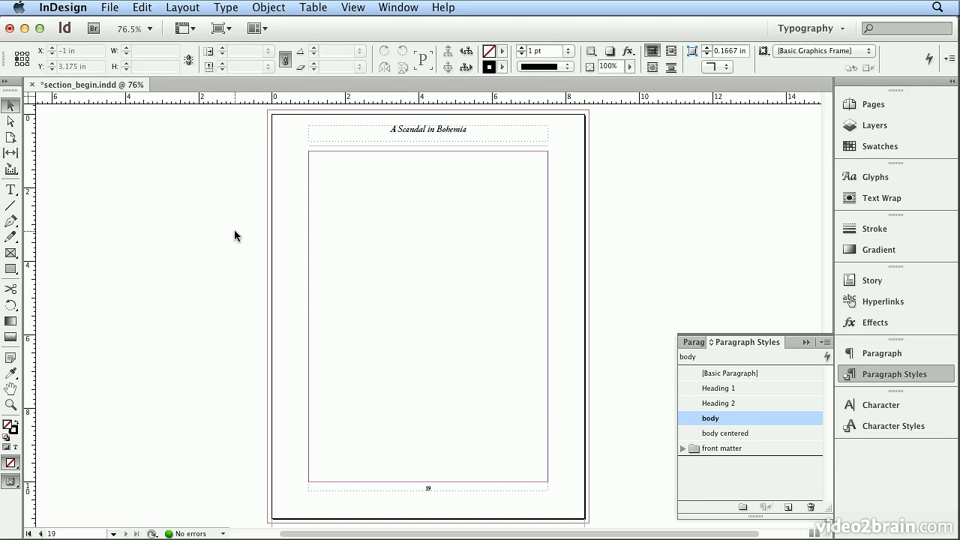
{"action": "left_click", "coordinate": [109, 7]}
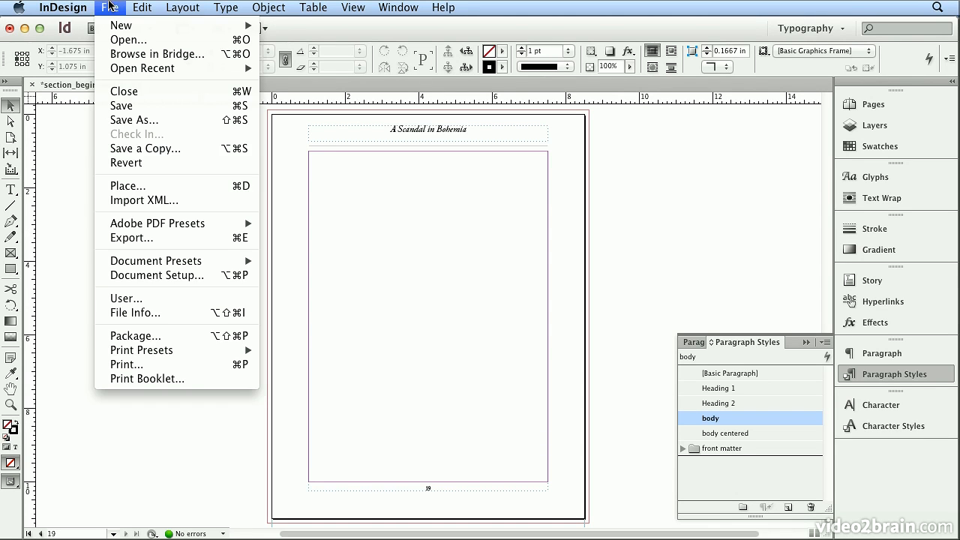
{"action": "left_click", "coordinate": [146, 185]}
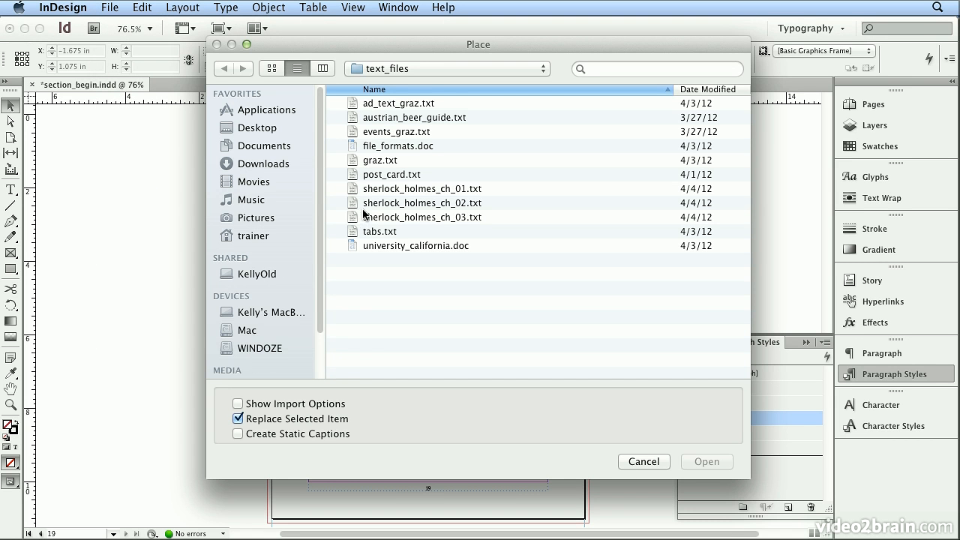
{"action": "double_click", "coordinate": [363, 208]}
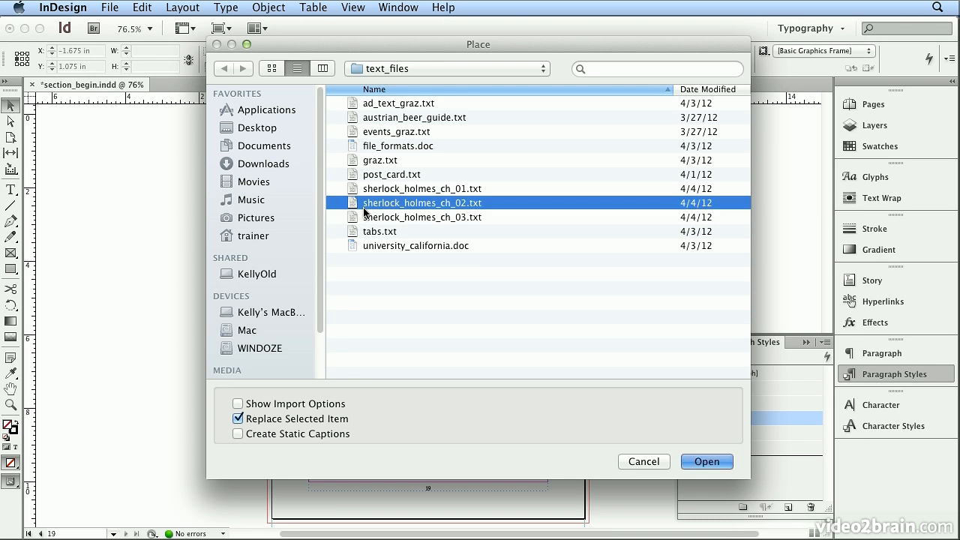
{"action": "left_click", "coordinate": [363, 207]}
{"action": "left_click_drag", "start_coordinate": [364, 210], "coordinate": [309, 153]}
{"action": "left_click", "coordinate": [310, 154]}
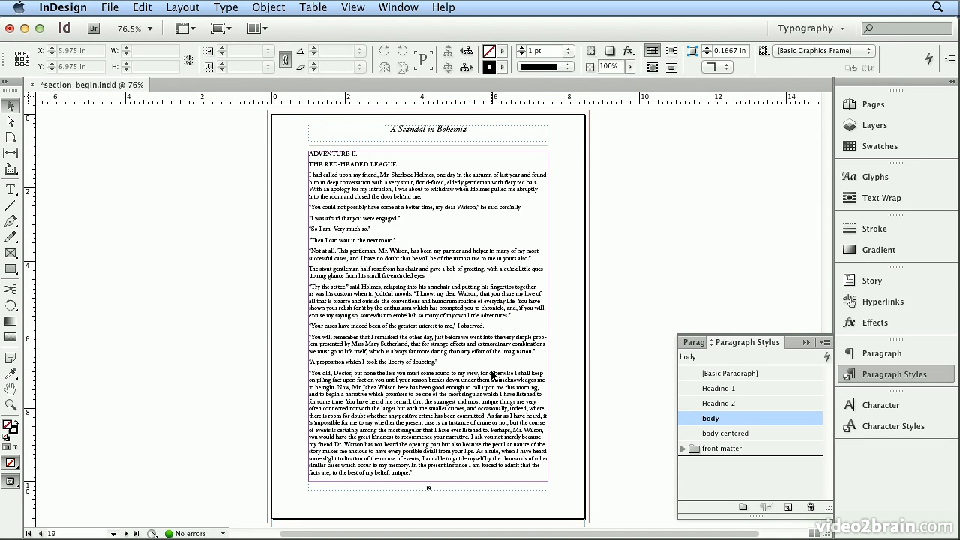
{"action": "left_click", "coordinate": [876, 107]}
{"action": "scroll", "coordinate": [785, 470], "scroll_direction": "down", "scroll_amount": 5}
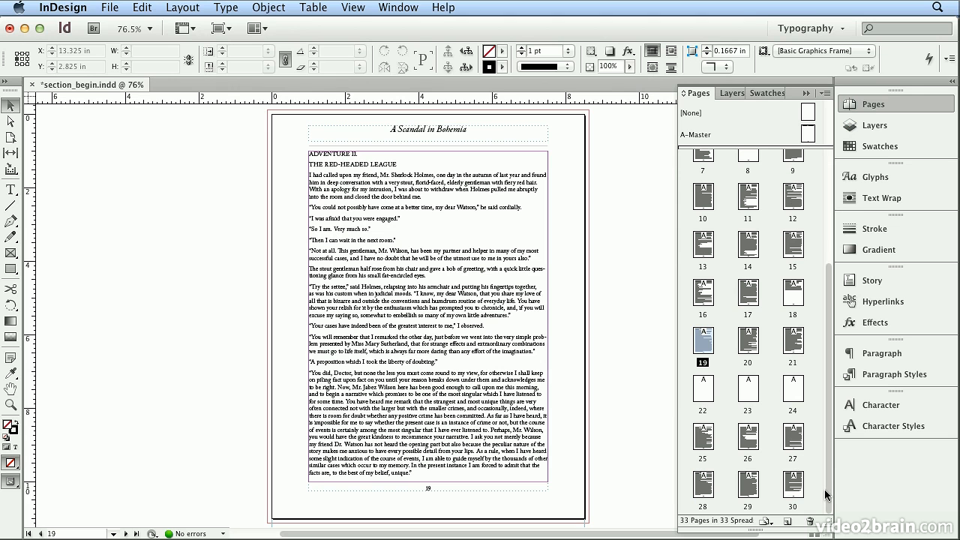
Clear the style overrides from the entire newly placed chapter text so it follows the body paragraph style
{"action": "double_click", "coordinate": [374, 295]}
{"action": "key", "text": "super+a"}
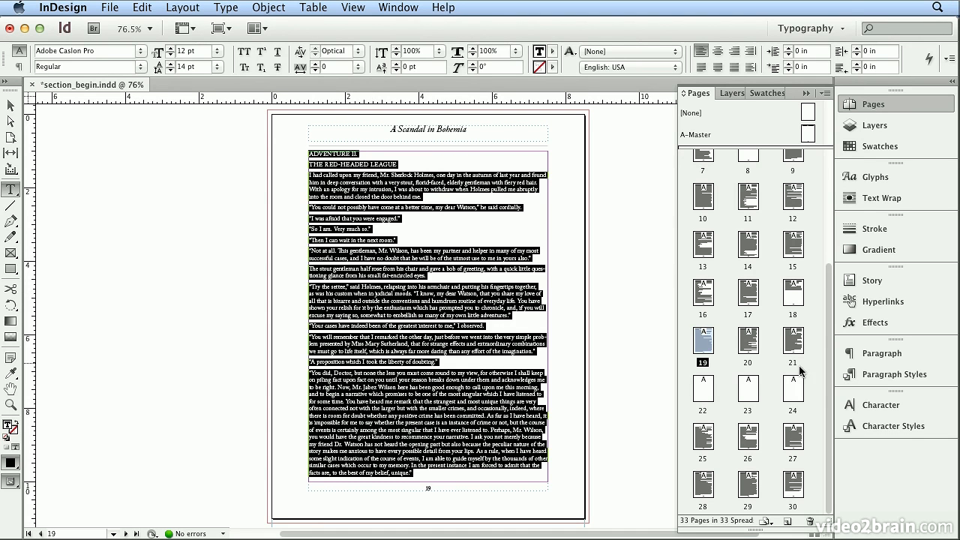
{"action": "left_click", "coordinate": [888, 382]}
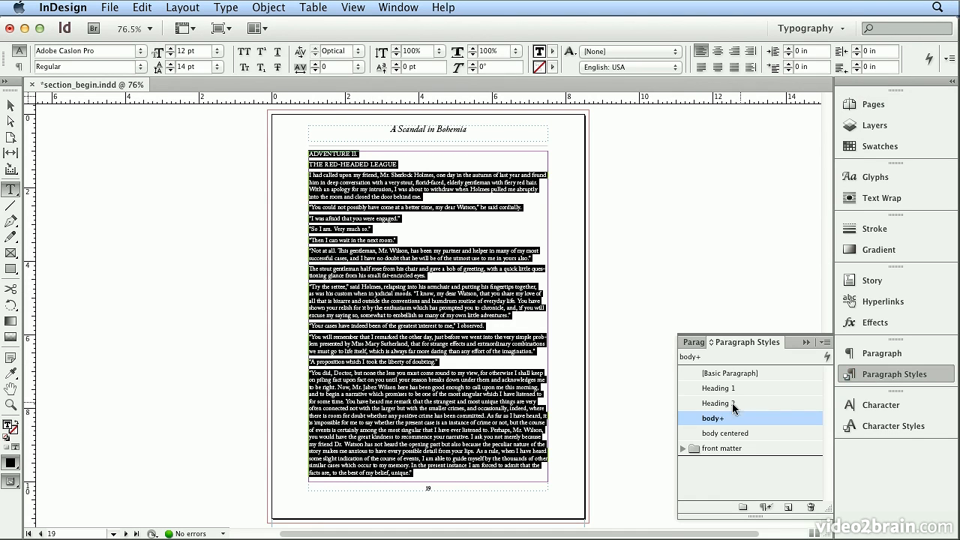
{"action": "mouse_move", "coordinate": [733, 422]}
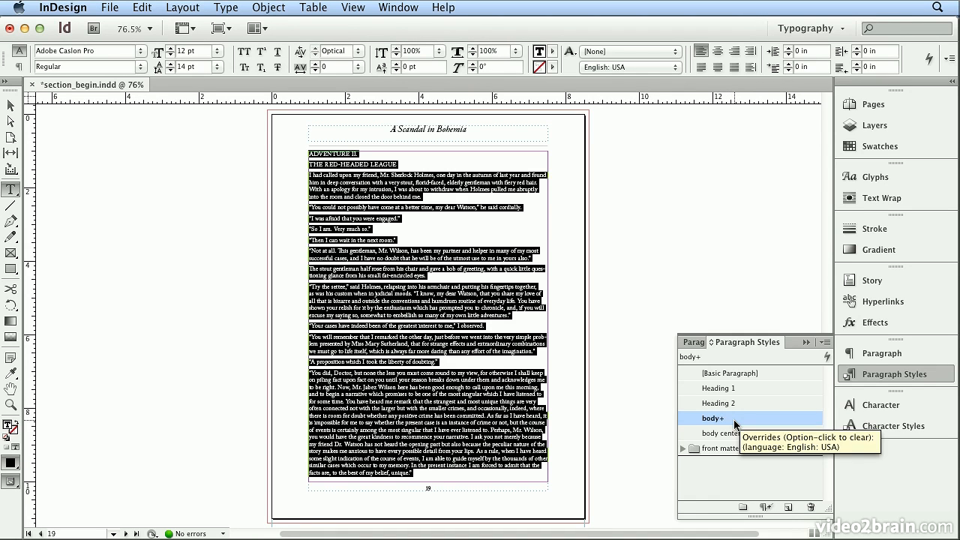
{"action": "left_click", "coordinate": [766, 504]}
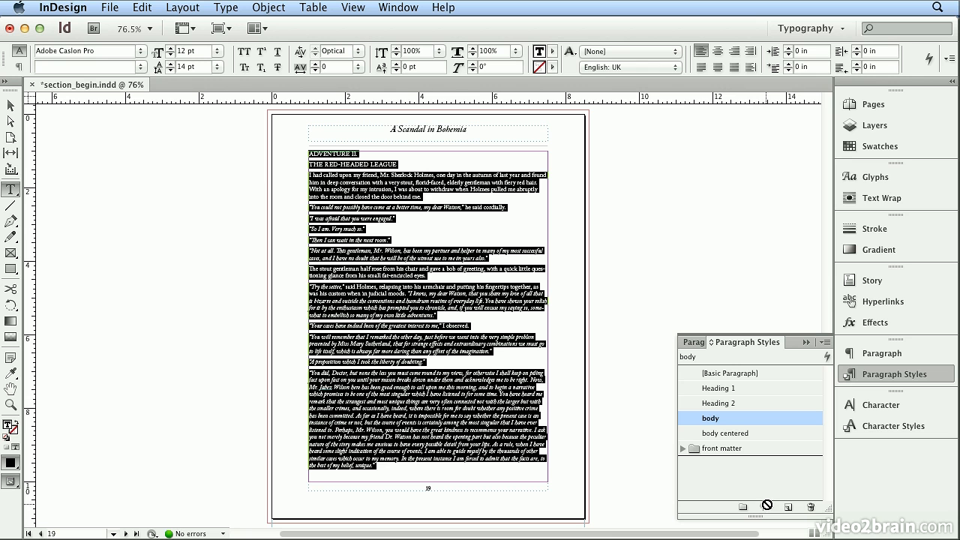
Apply Heading 1 to "ADVENTURE II." and join "THE RED-HEADED LEAGUE" onto the same line with spacing between them
{"action": "left_click", "coordinate": [354, 153]}
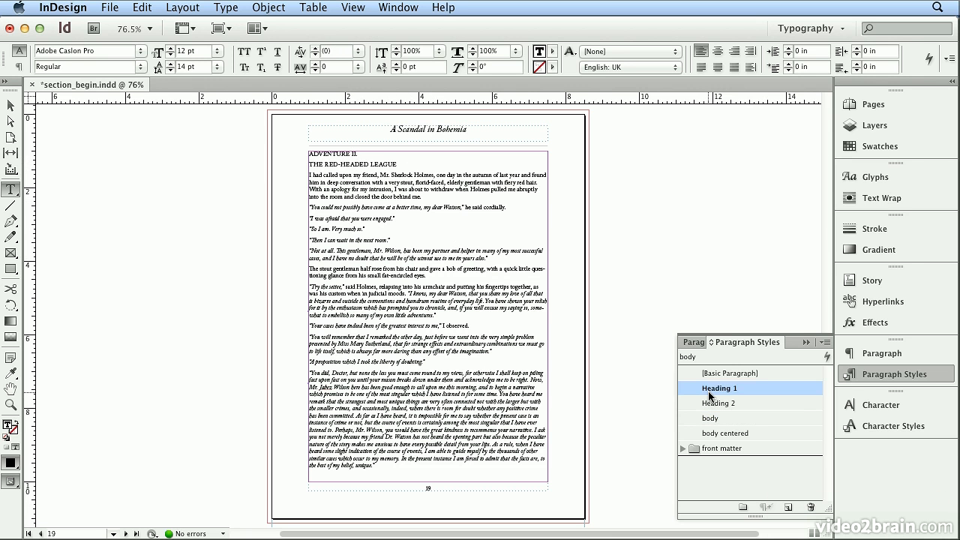
{"action": "left_click", "coordinate": [709, 390]}
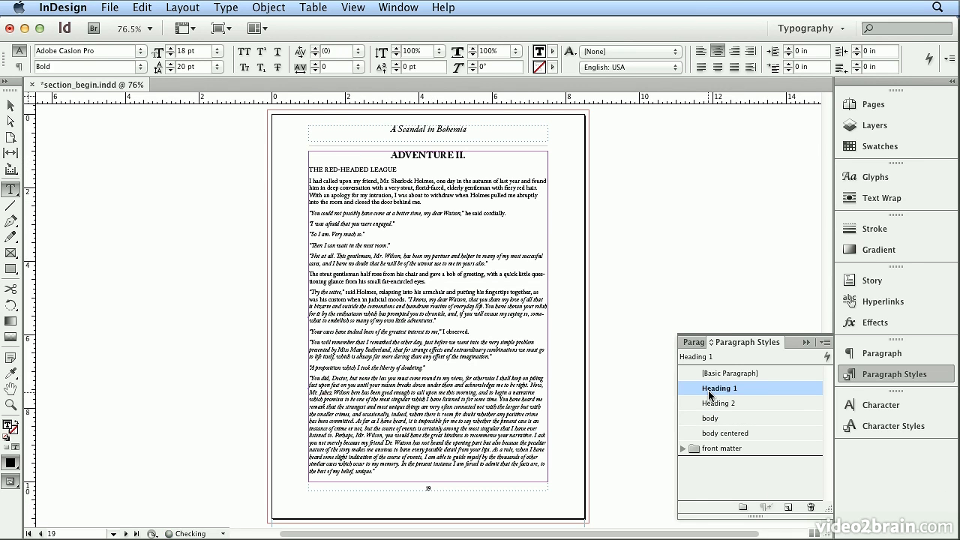
{"action": "left_click", "coordinate": [310, 169]}
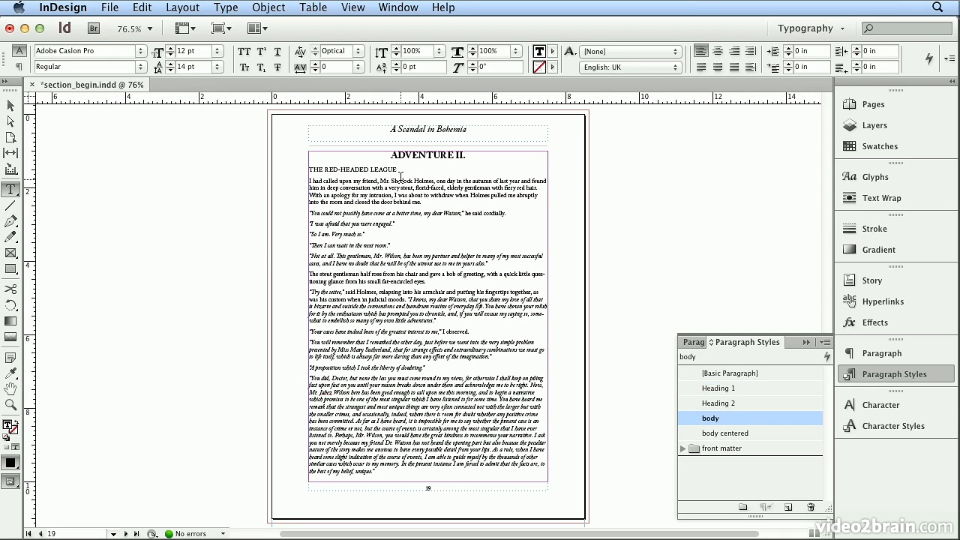
{"action": "key", "text": "BackSpace"}
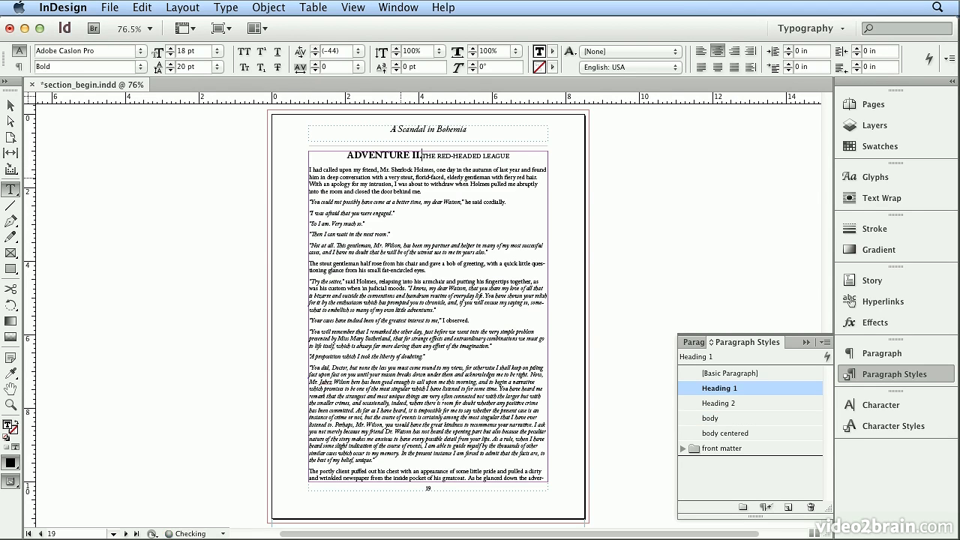
{"action": "type", "text": "|"}
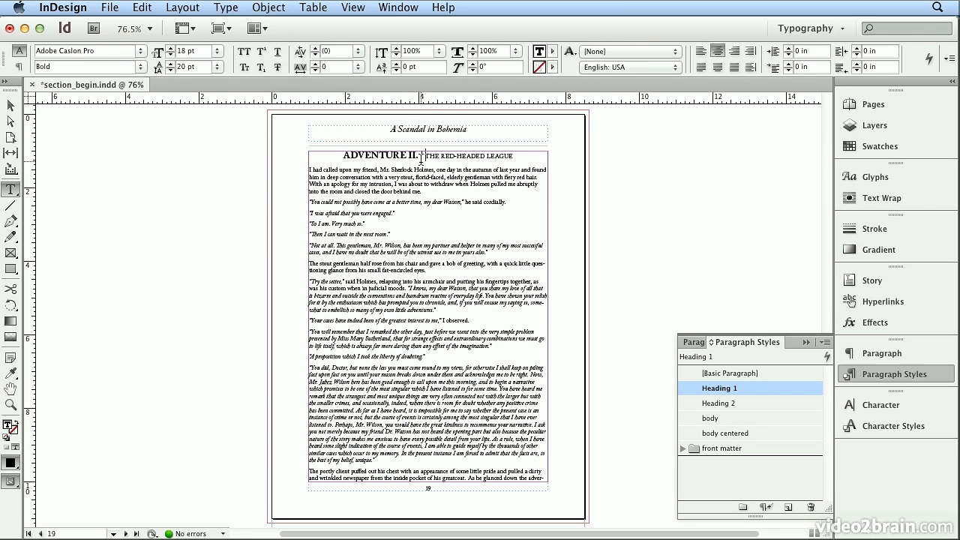
Insert an em dash between "ADVENTURE II." and "THE RED-HEADED LEAGUE", and clear the overrides from the whole heading
{"action": "left_click", "coordinate": [225, 7]}
{"action": "mouse_move", "coordinate": [513, 407]}
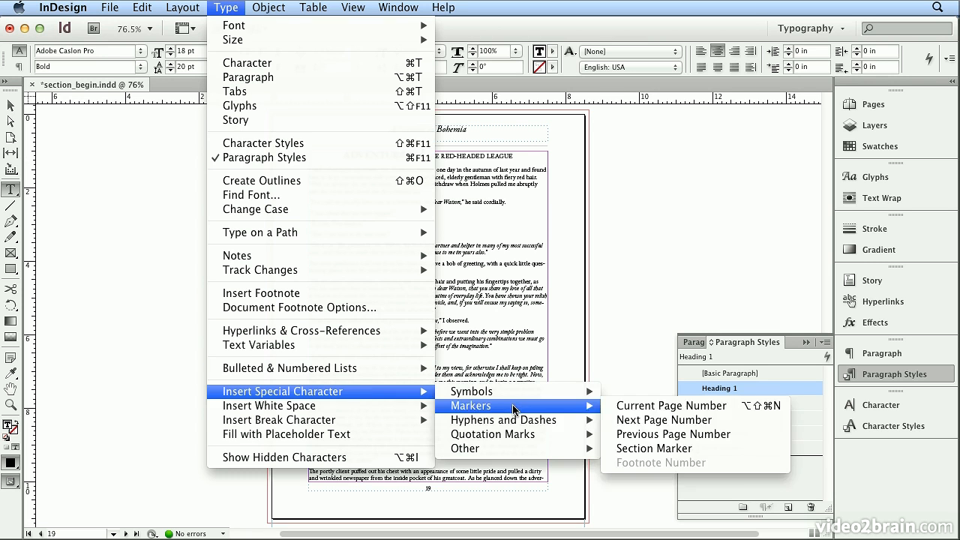
{"action": "mouse_move", "coordinate": [508, 428]}
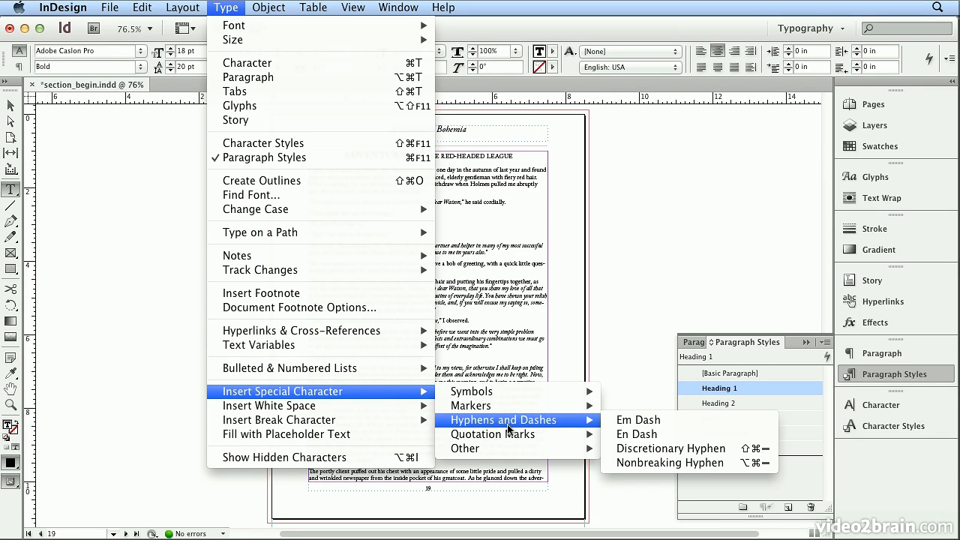
{"action": "left_click", "coordinate": [637, 420]}
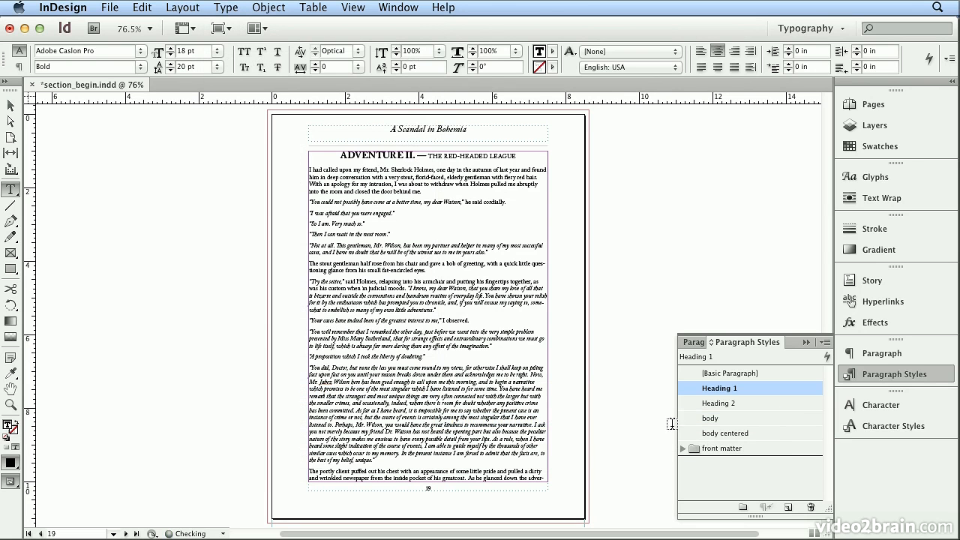
{"action": "triple_click", "coordinate": [419, 156]}
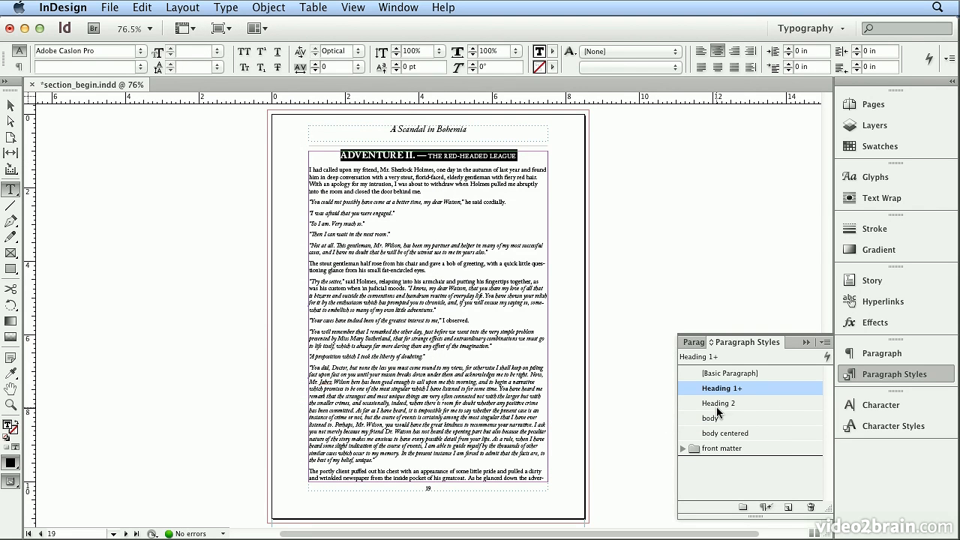
{"action": "left_click", "coordinate": [766, 505]}
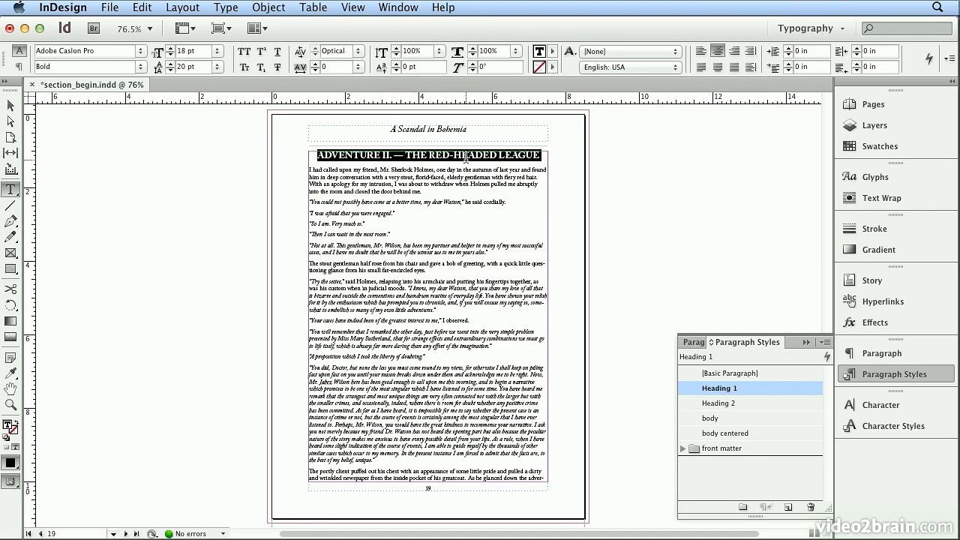
Begin a new section at page 19 with automatic page numbering and the 1, 2, 3, 4... page numbering style
{"action": "left_click", "coordinate": [923, 99]}
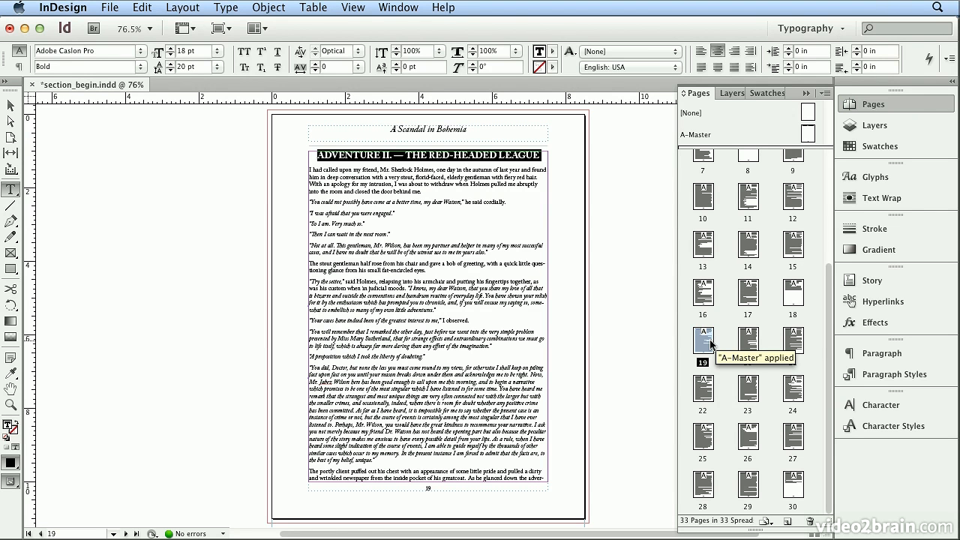
{"action": "left_click", "coordinate": [182, 8]}
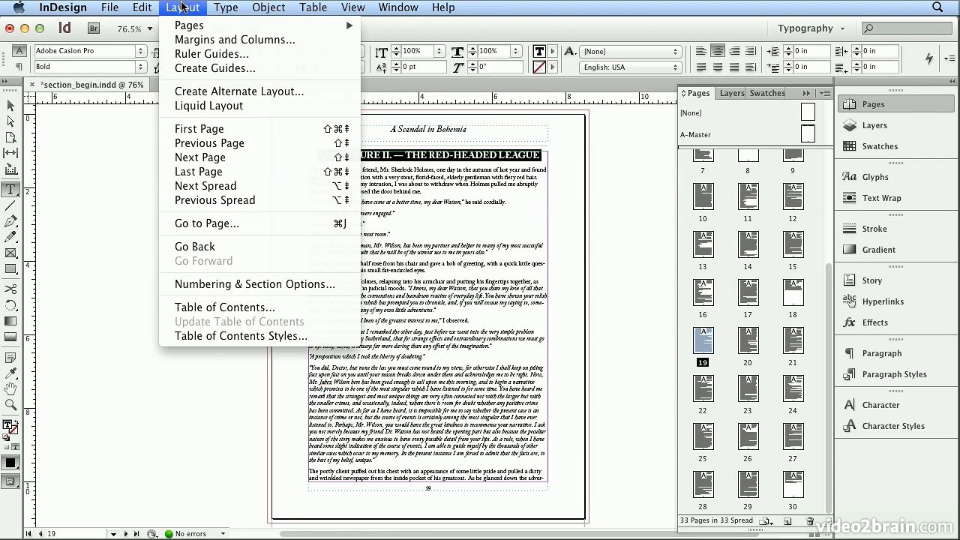
{"action": "left_click", "coordinate": [261, 287]}
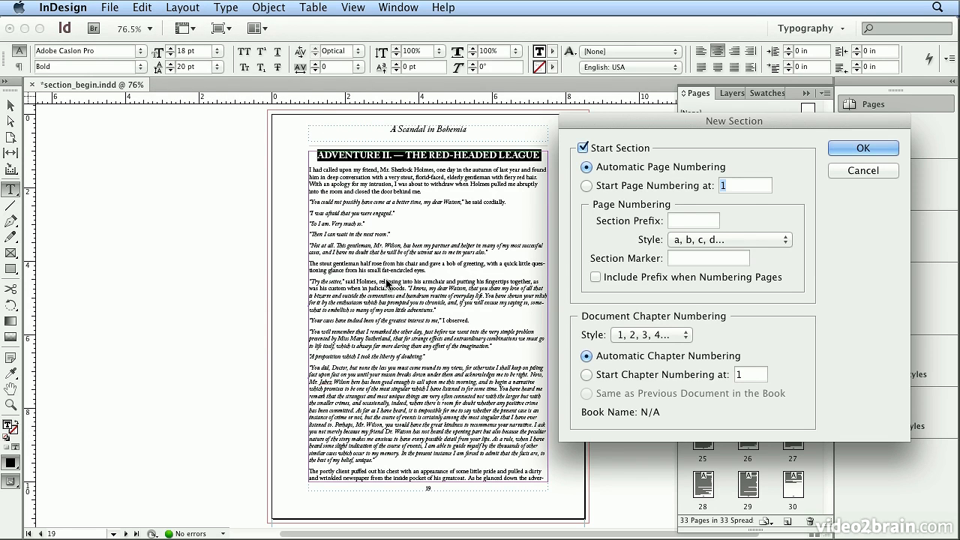
{"action": "left_click", "coordinate": [721, 242]}
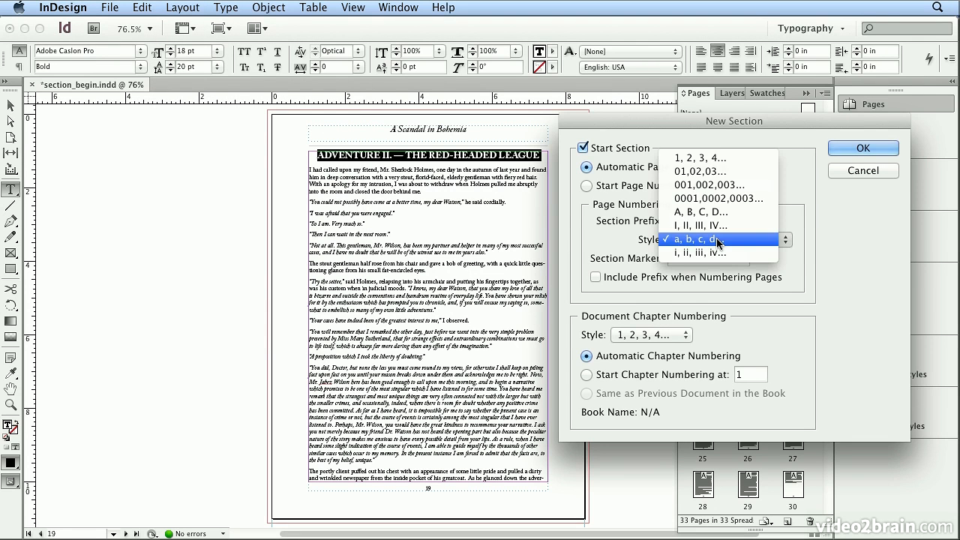
{"action": "left_click", "coordinate": [716, 158]}
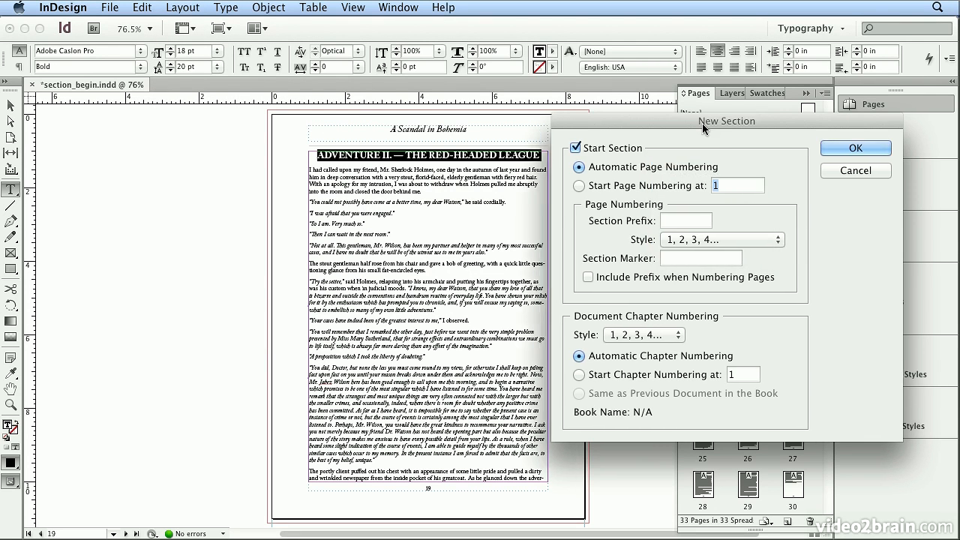
{"action": "left_click_drag", "start_coordinate": [712, 126], "coordinate": [417, 152]}
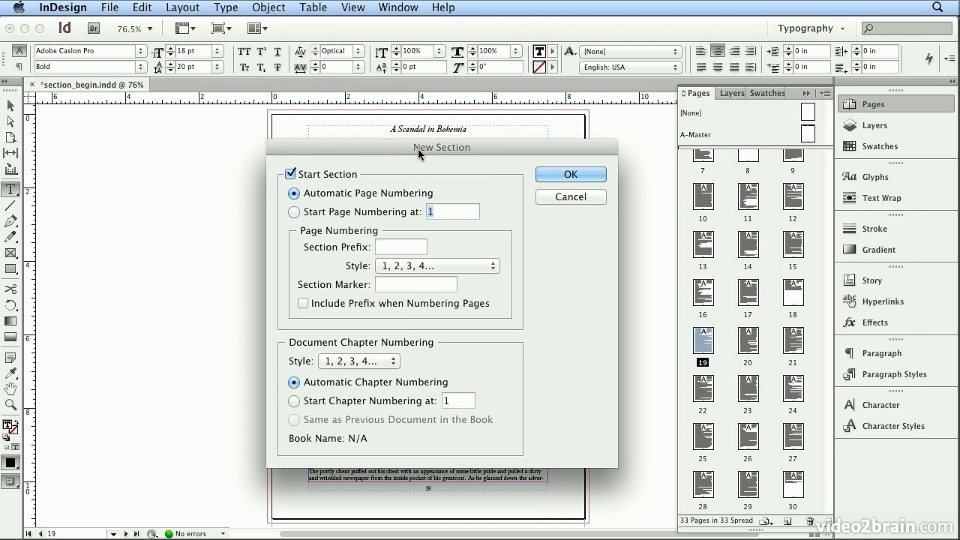
{"action": "left_click", "coordinate": [447, 266]}
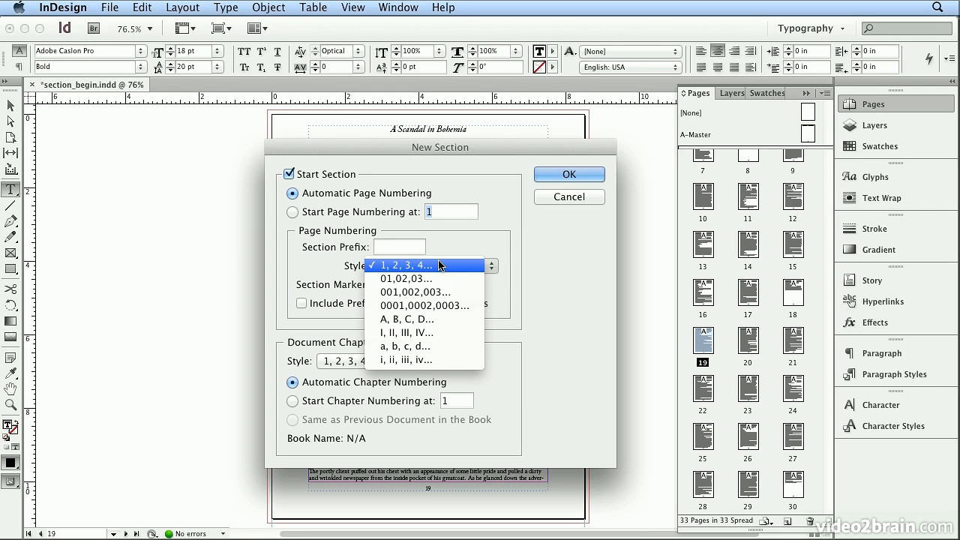
{"action": "left_click", "coordinate": [440, 265]}
Set the new section's marker text to "The Red-Headed League" and create the section
{"action": "left_click_drag", "start_coordinate": [398, 139], "coordinate": [398, 195]}
{"action": "type", "text": "The R"}
{"action": "type", "text": "ed-Heade"}
{"action": "type", "text": "d League"}
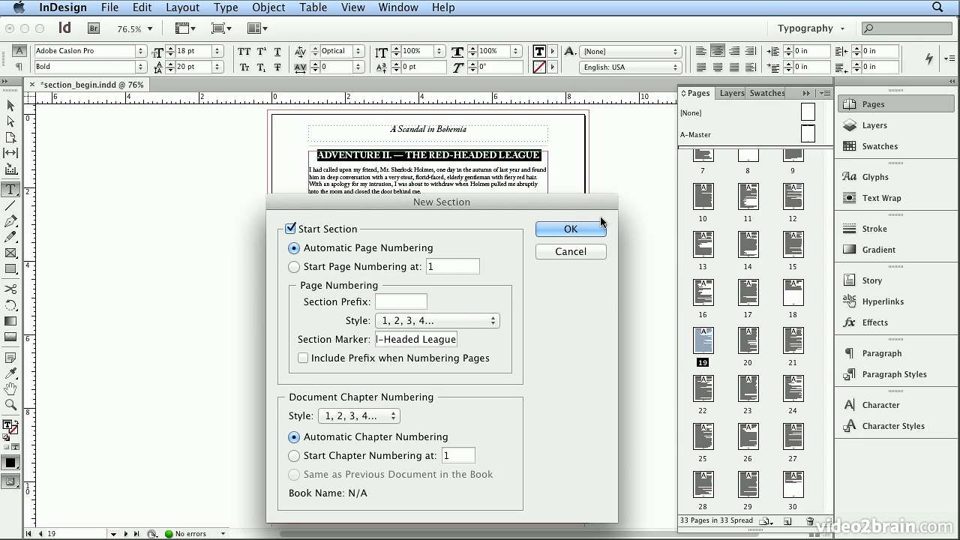
{"action": "left_click", "coordinate": [594, 225]}
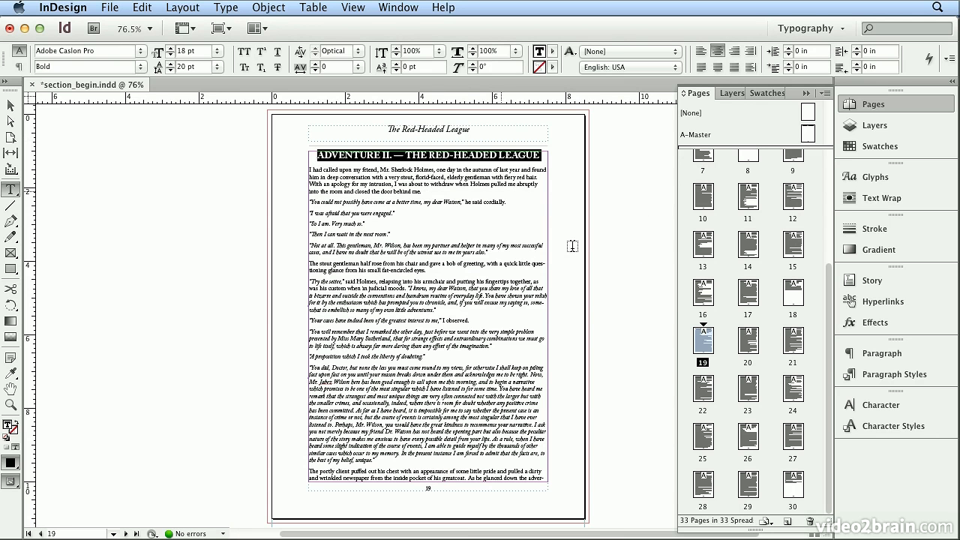
Check the running header on pages 20, 21 and 25 of the second chapter
{"action": "double_click", "coordinate": [747, 338]}
{"action": "double_click", "coordinate": [793, 341]}
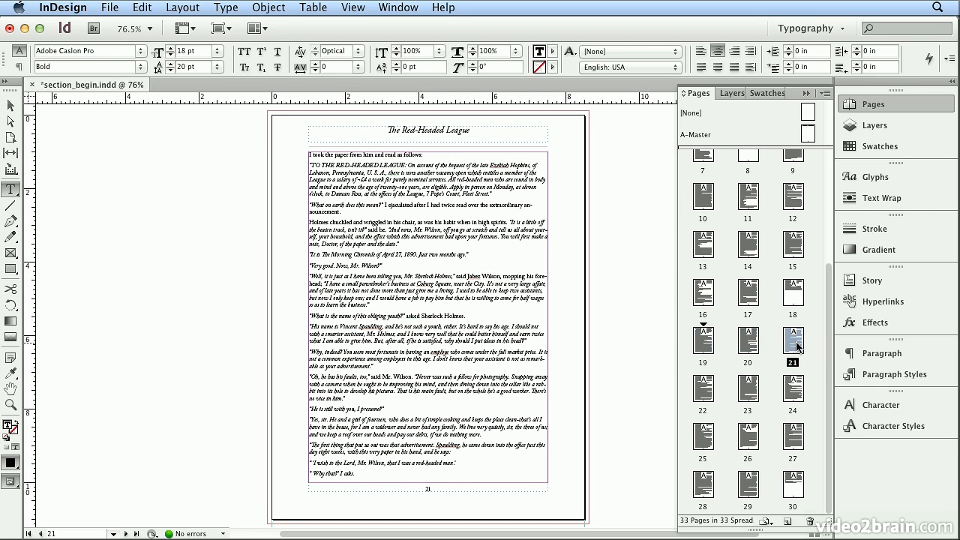
{"action": "left_click", "coordinate": [697, 412]}
{"action": "left_click", "coordinate": [702, 433]}
{"action": "double_click", "coordinate": [702, 432]}
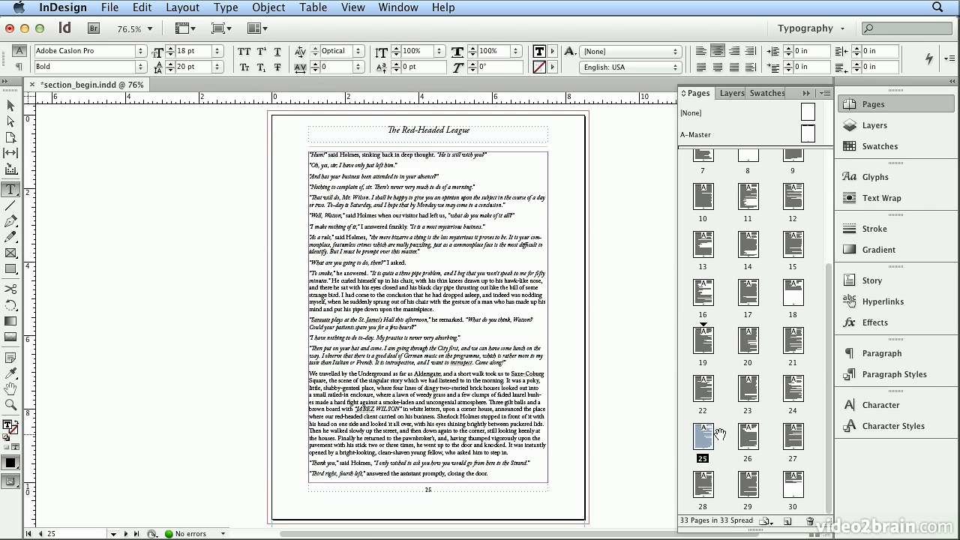
Review the section marker in the A-Master header and the numbering and section options of page 1
{"action": "double_click", "coordinate": [708, 134]}
{"action": "left_click", "coordinate": [446, 129]}
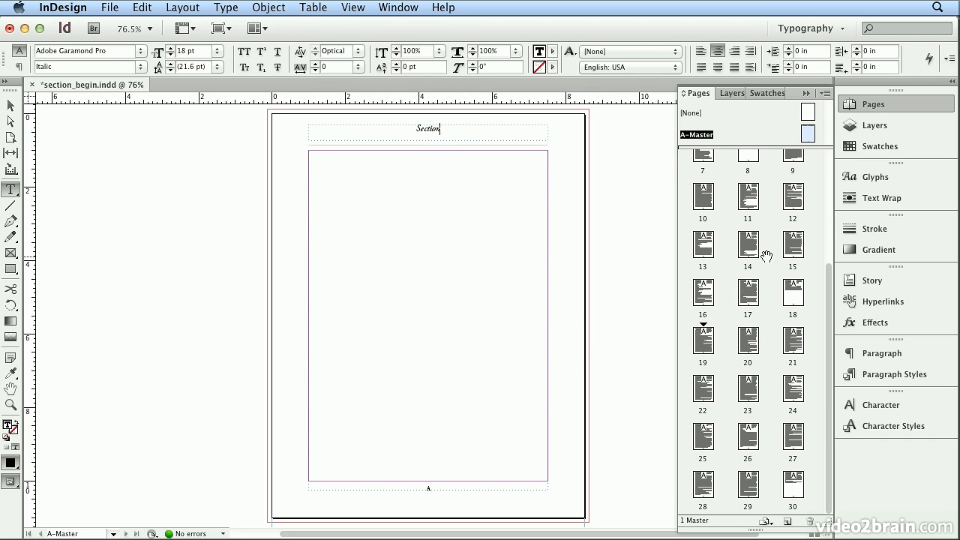
{"action": "scroll", "coordinate": [761, 254], "scroll_direction": "up", "scroll_amount": 3}
{"action": "double_click", "coordinate": [711, 217]}
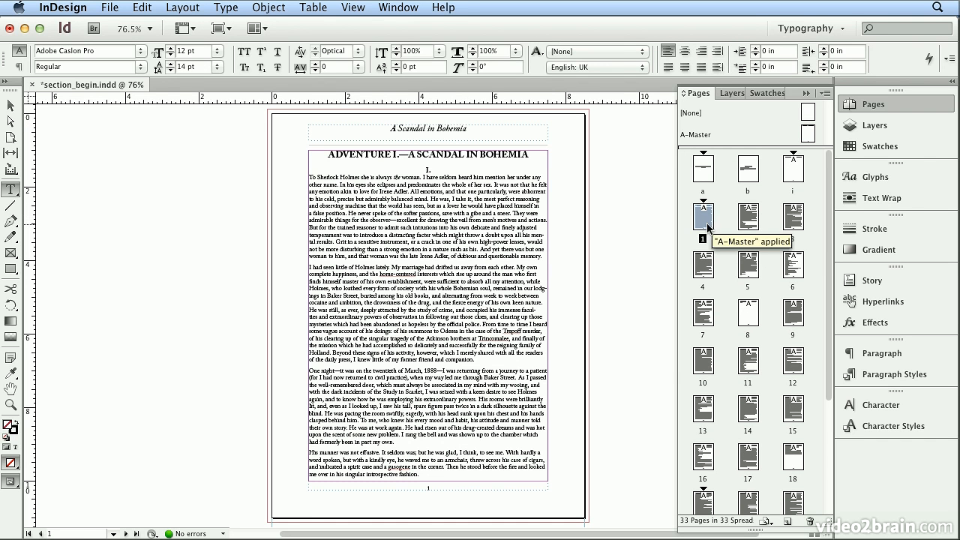
{"action": "left_click", "coordinate": [187, 9]}
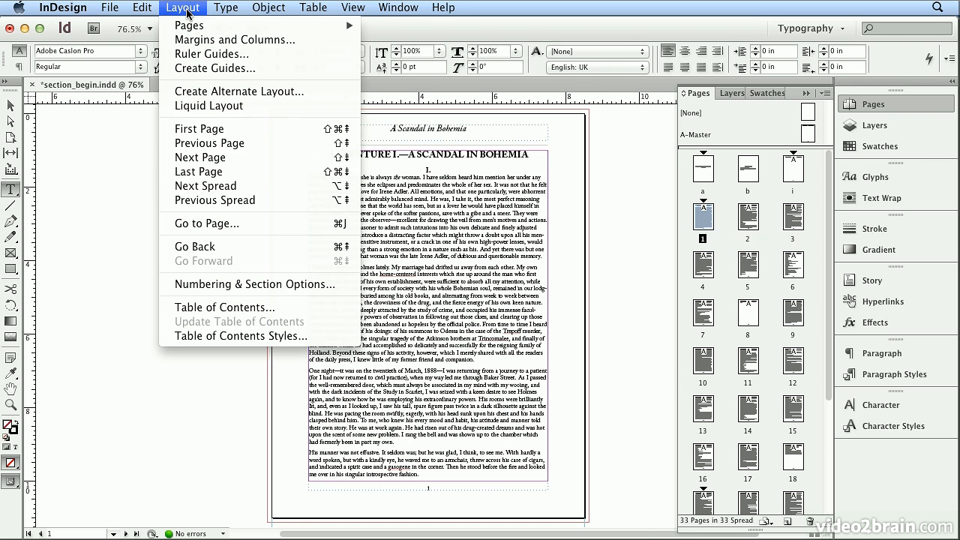
{"action": "left_click", "coordinate": [324, 284]}
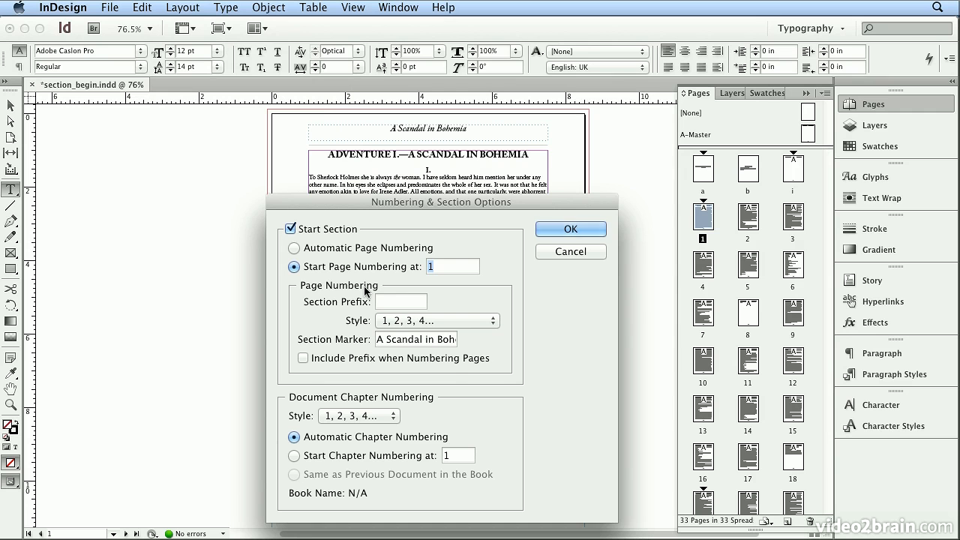
{"action": "left_click", "coordinate": [595, 229]}
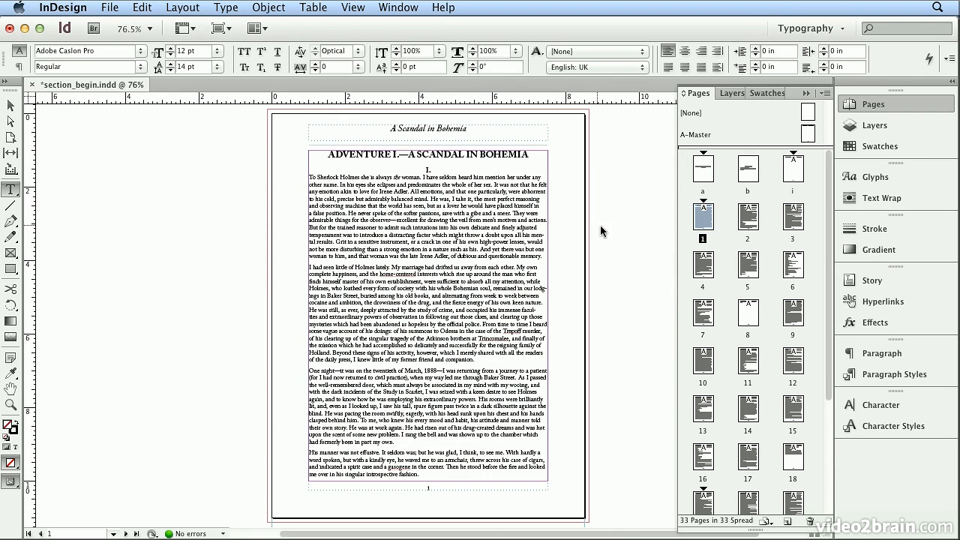
Compare the running headers on the starting pages of the sections: pages a, i, 1 and 19
{"action": "double_click", "coordinate": [707, 174]}
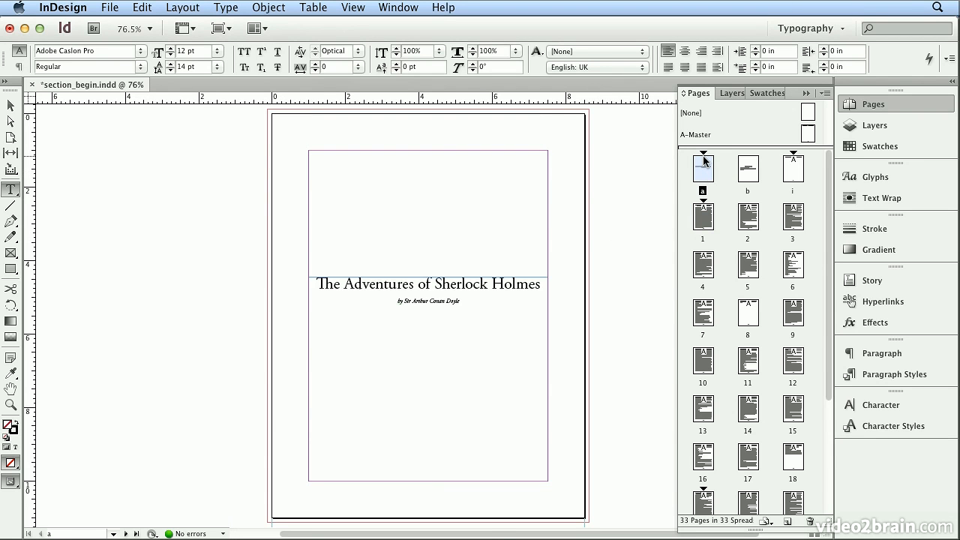
{"action": "left_click", "coordinate": [787, 172]}
{"action": "double_click", "coordinate": [787, 172]}
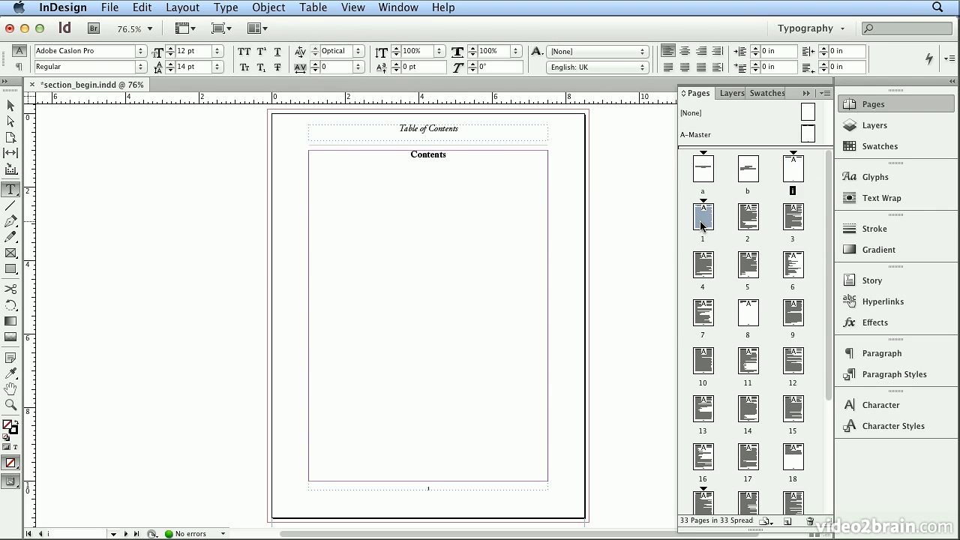
{"action": "double_click", "coordinate": [703, 218]}
{"action": "scroll", "coordinate": [740, 367], "scroll_direction": "down", "scroll_amount": 1}
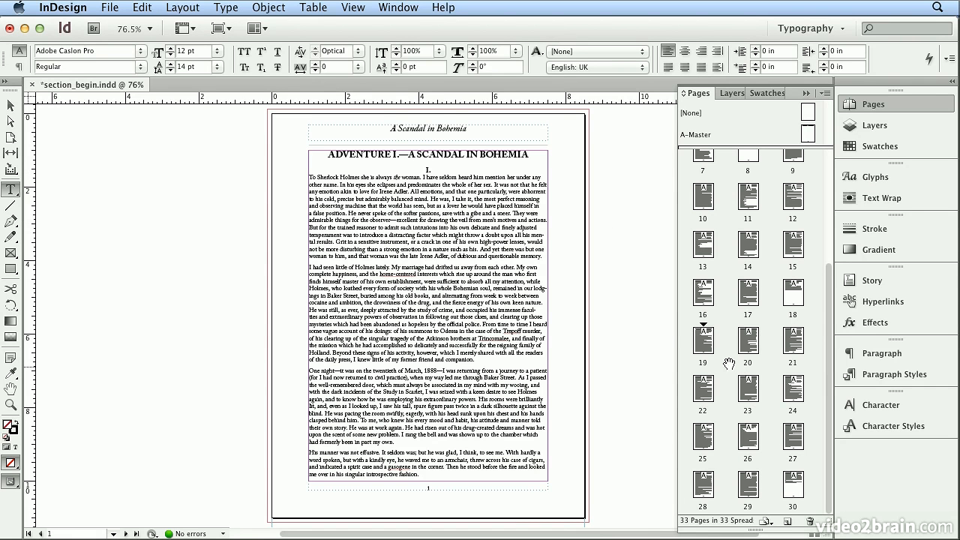
{"action": "double_click", "coordinate": [705, 342]}
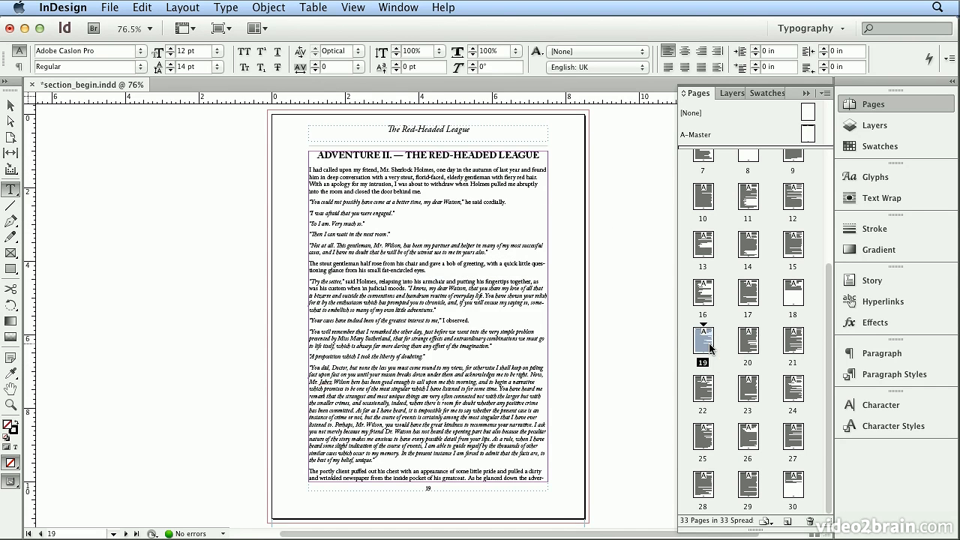